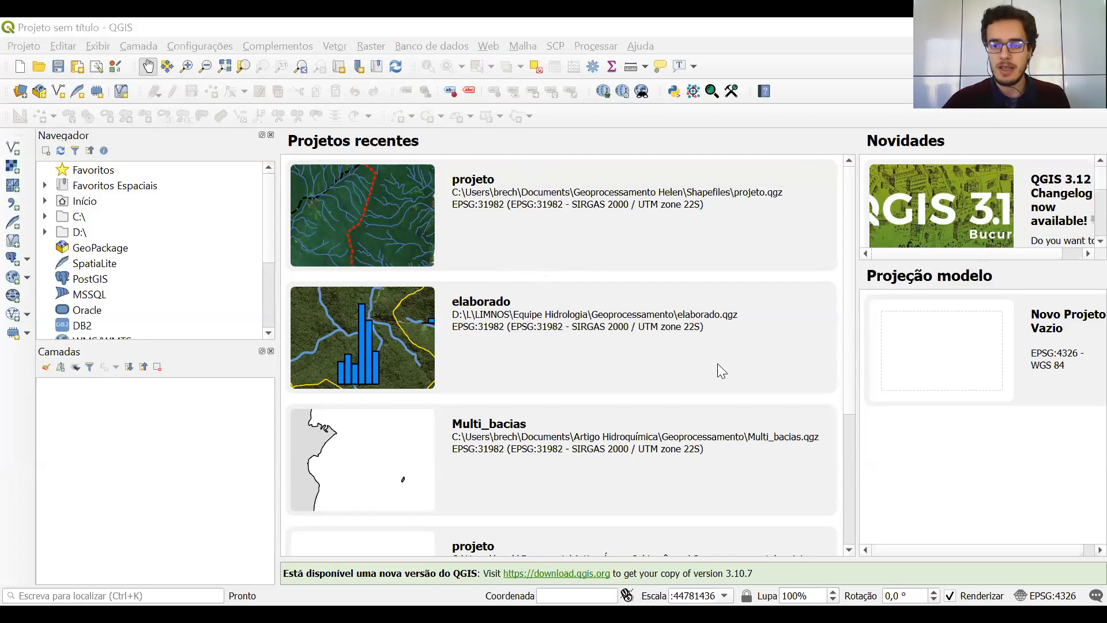
Step: Delete the file teste.shp from the Aula I folder of Proposta Minicurso QGis on drive D
left_click(45, 232)
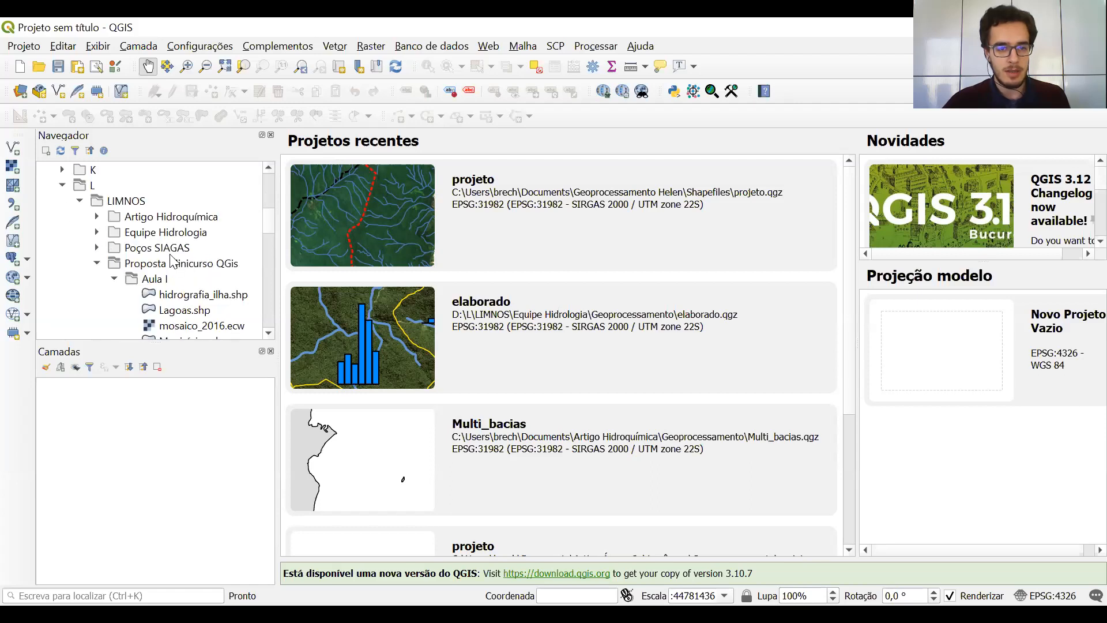
scroll(167, 265, "down", 2)
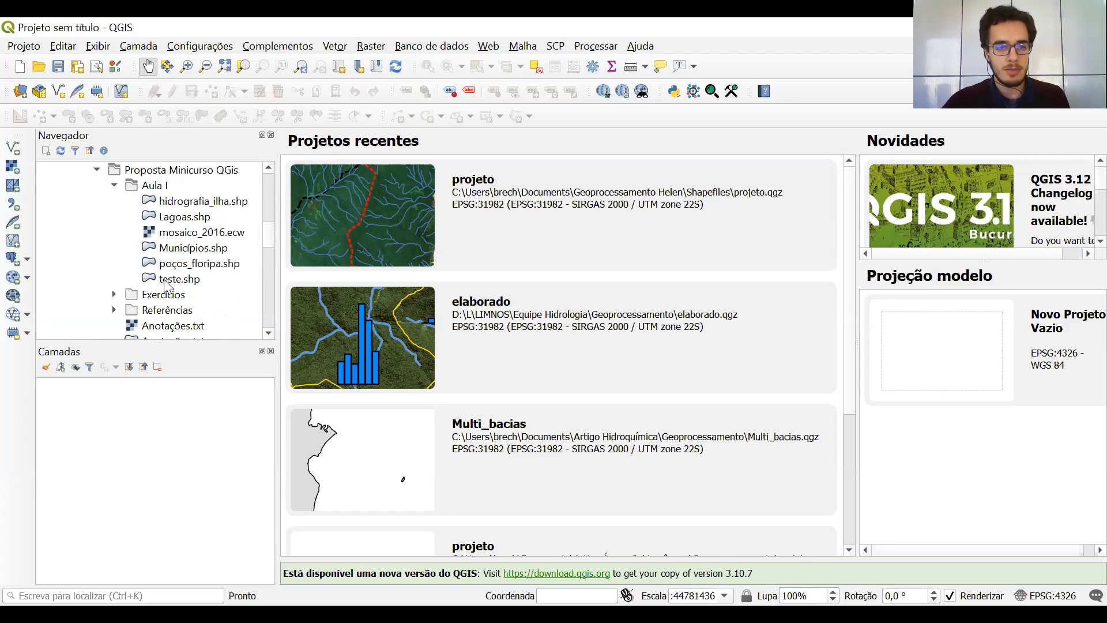
left_click(165, 281)
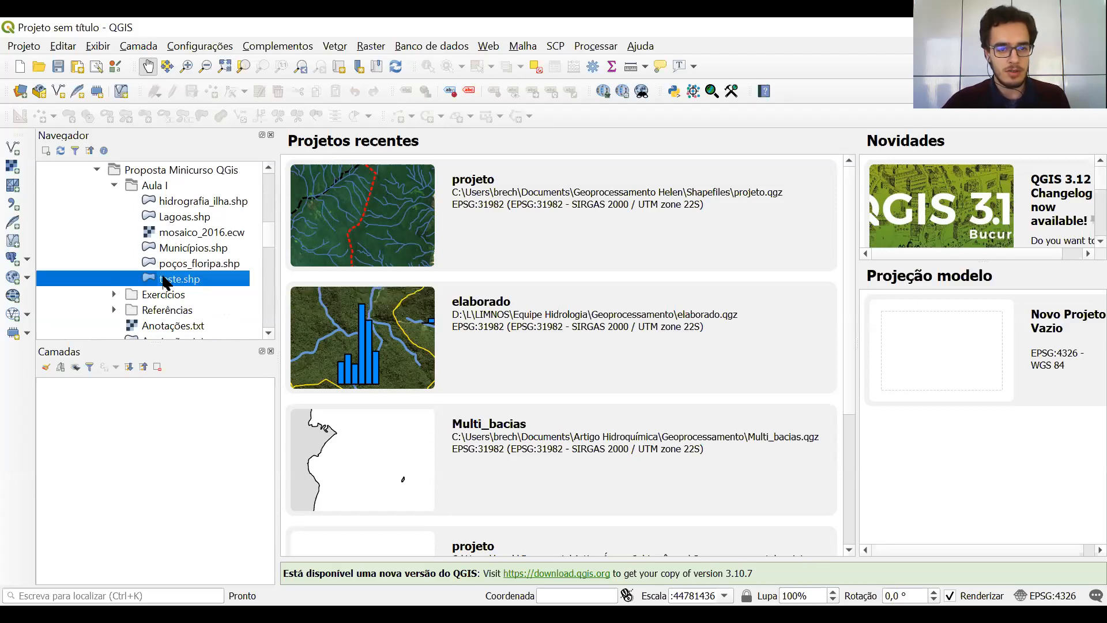
right_click(164, 278)
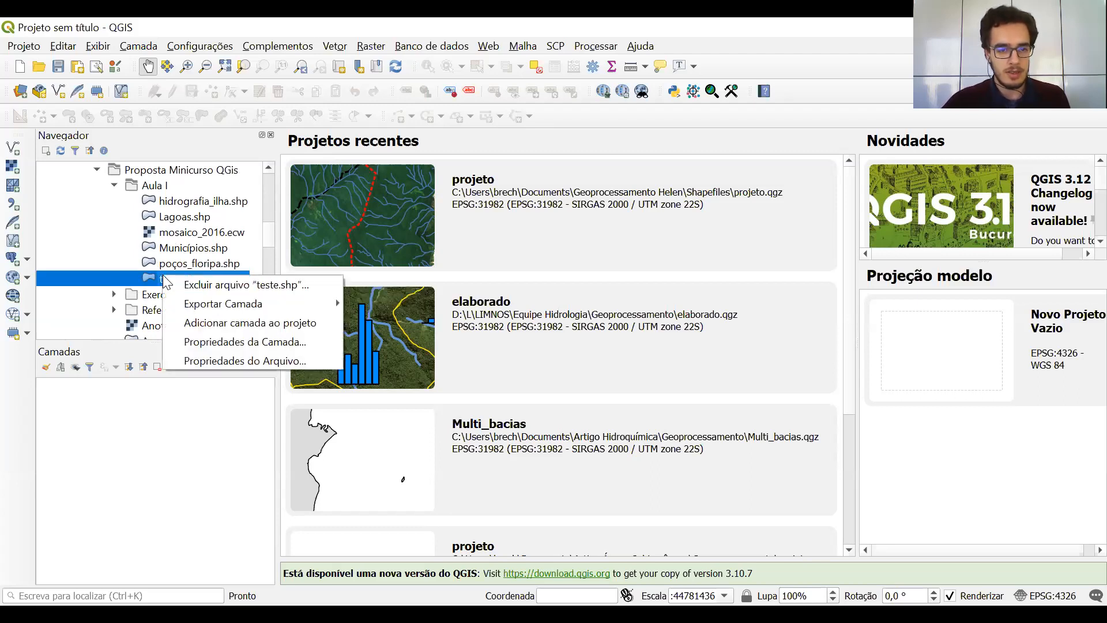
left_click(203, 286)
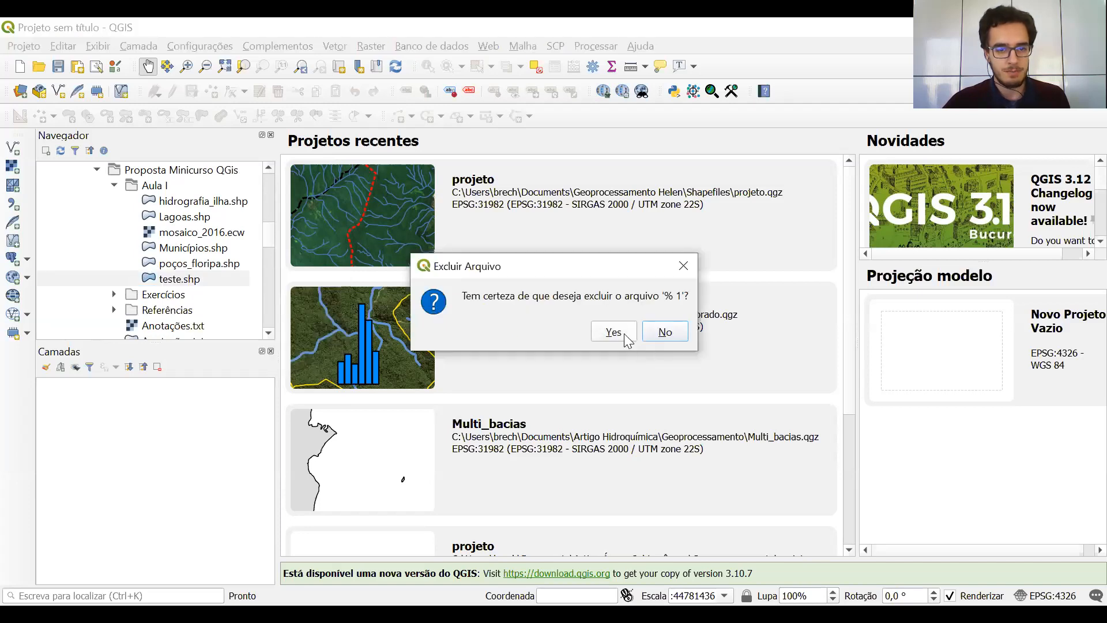
left_click(625, 334)
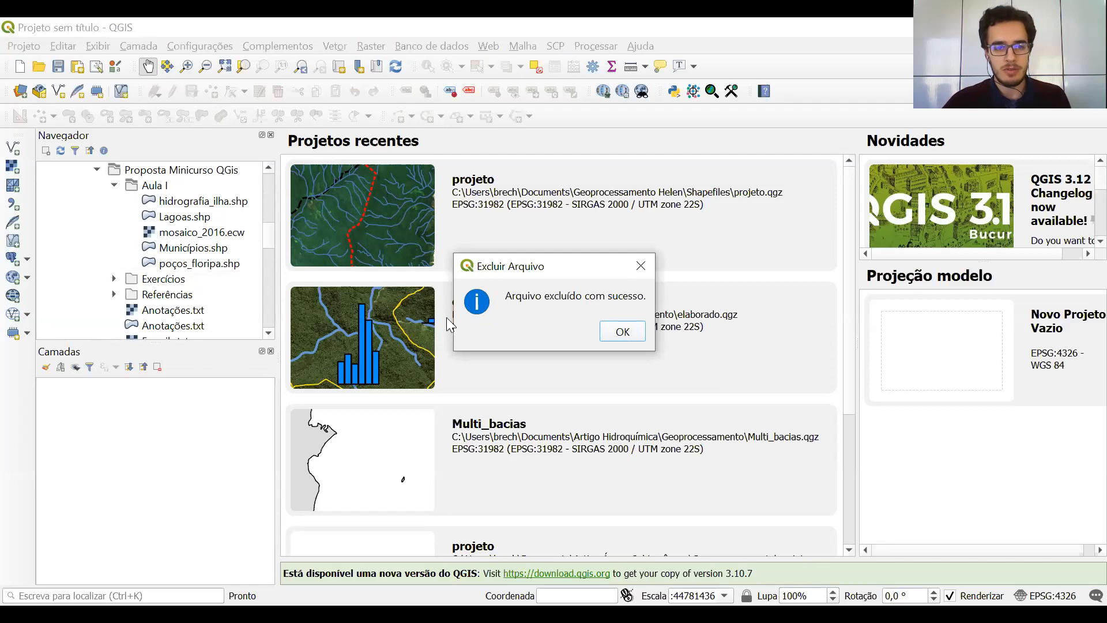
left_click(622, 332)
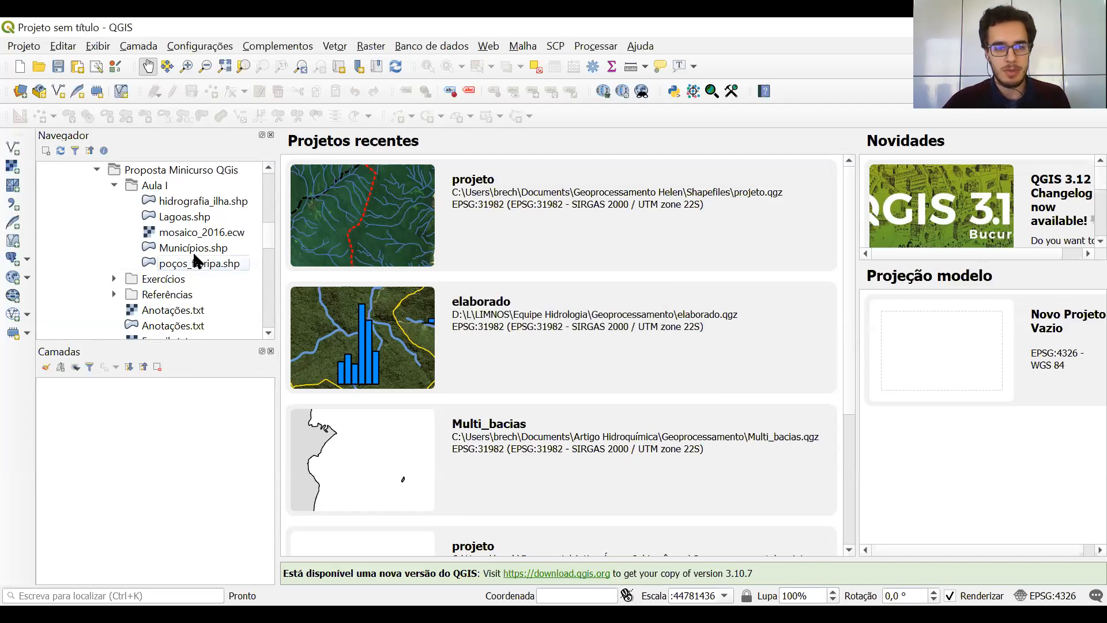
Step: Add the poços_floripa, hidrografia_ilha and Municípios shapefiles from the Aula I folder to the project
left_click(196, 206)
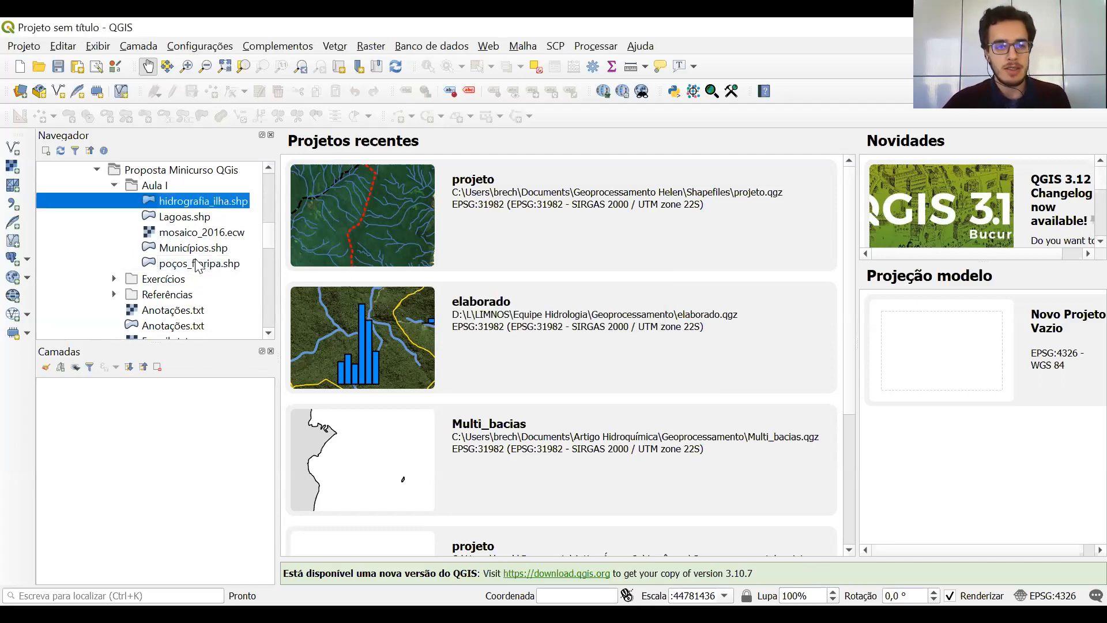
left_click(193, 264)
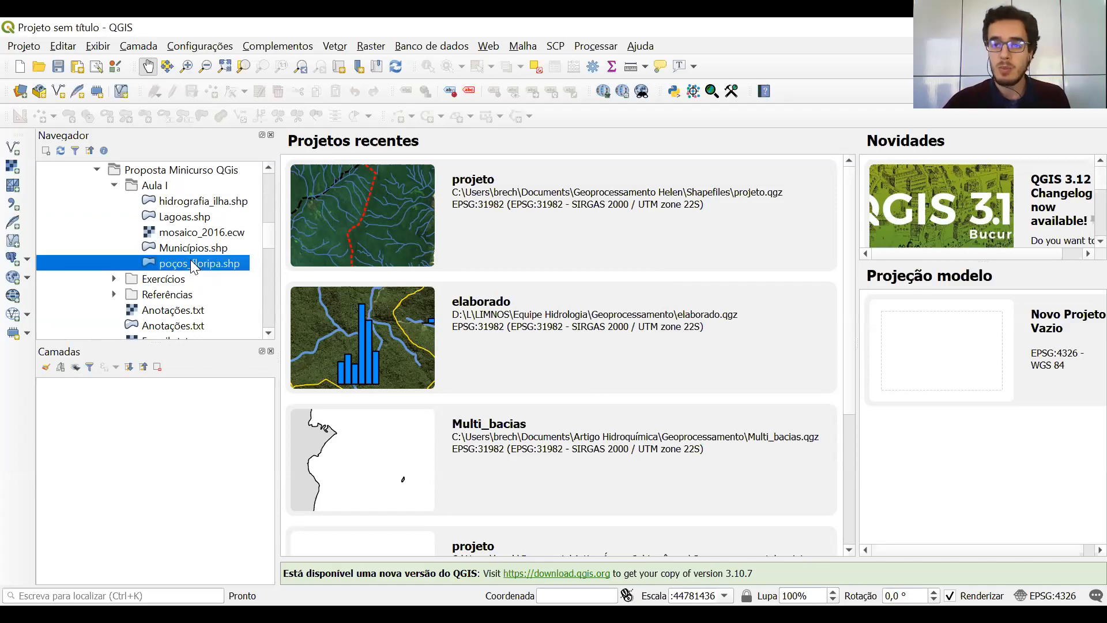
left_click_drag(191, 261, 139, 415)
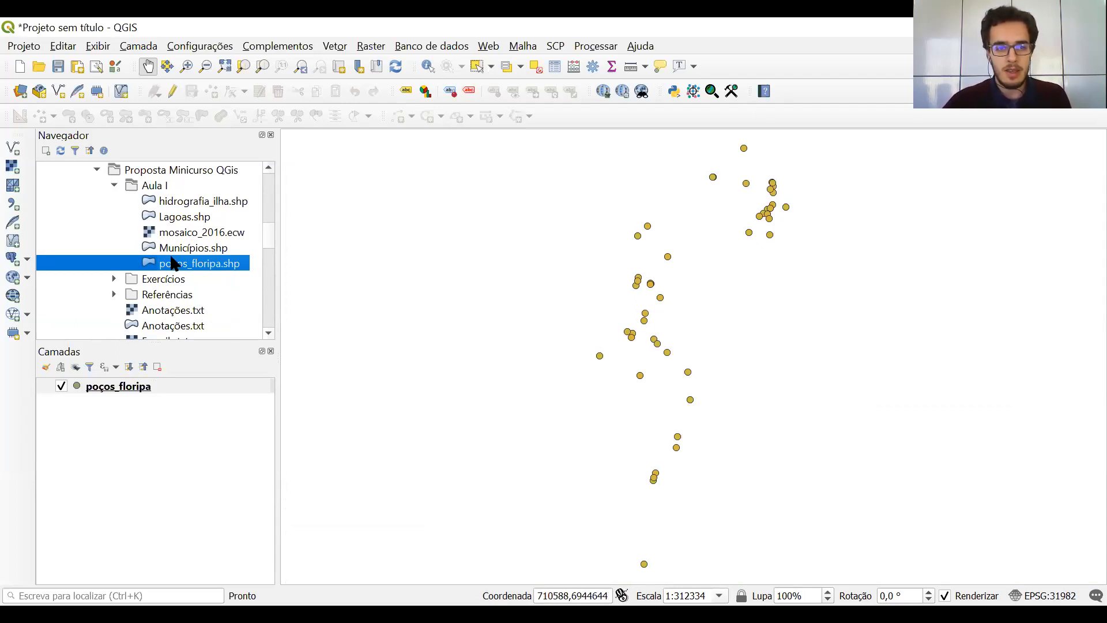
left_click_drag(178, 207, 152, 405)
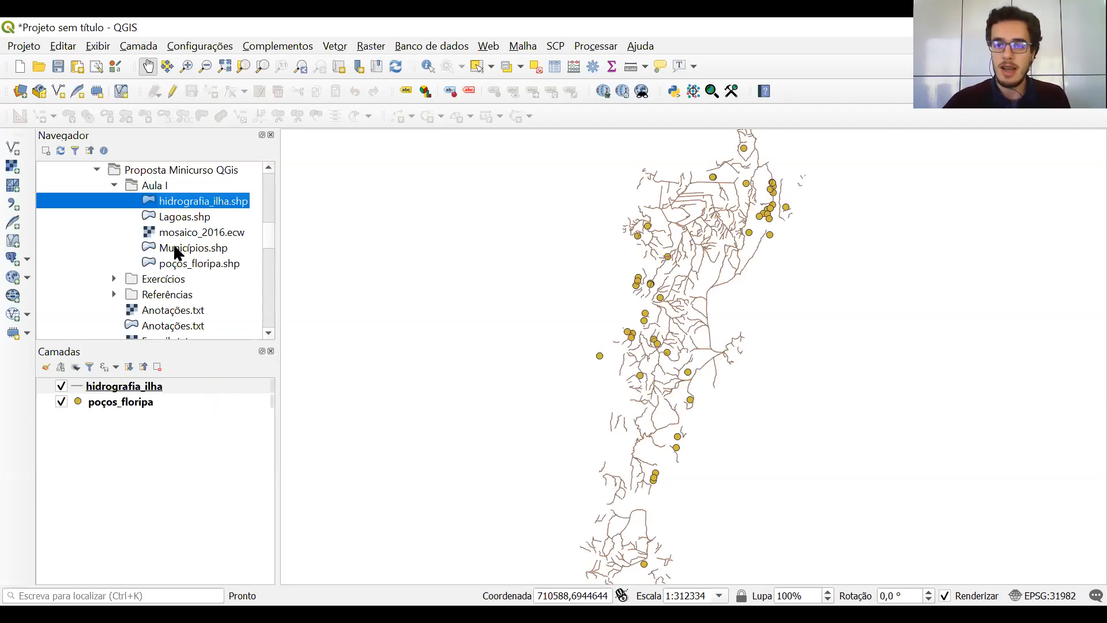
left_click_drag(175, 252, 126, 459)
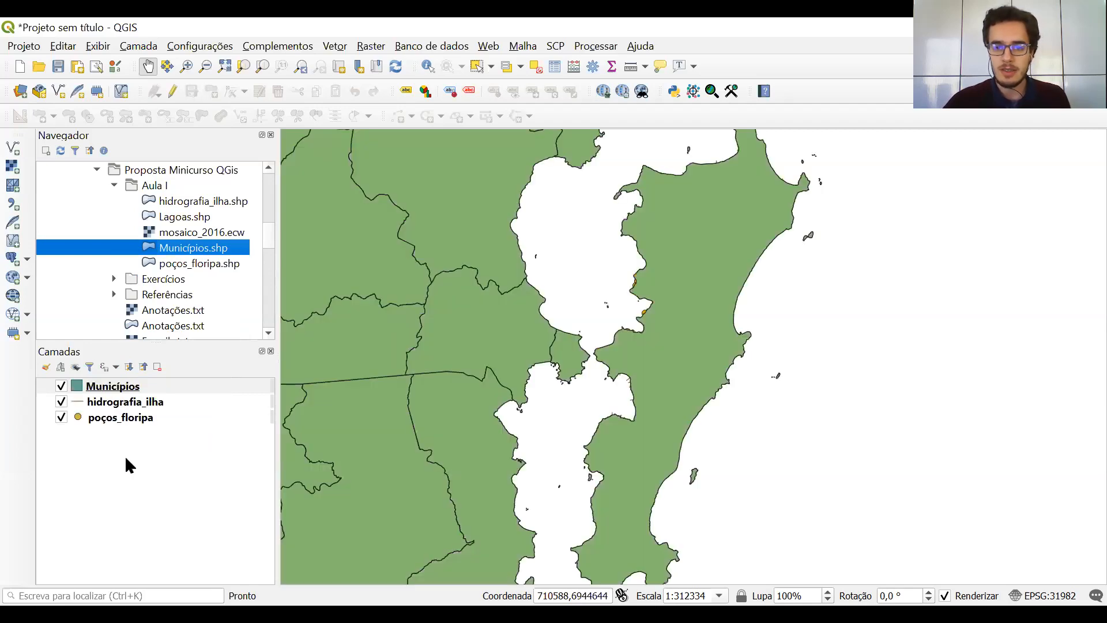
Step: Move the Municípios layer below hidrografia_ilha and poços_floripa in the layer order
scroll(382, 362, "down", 1)
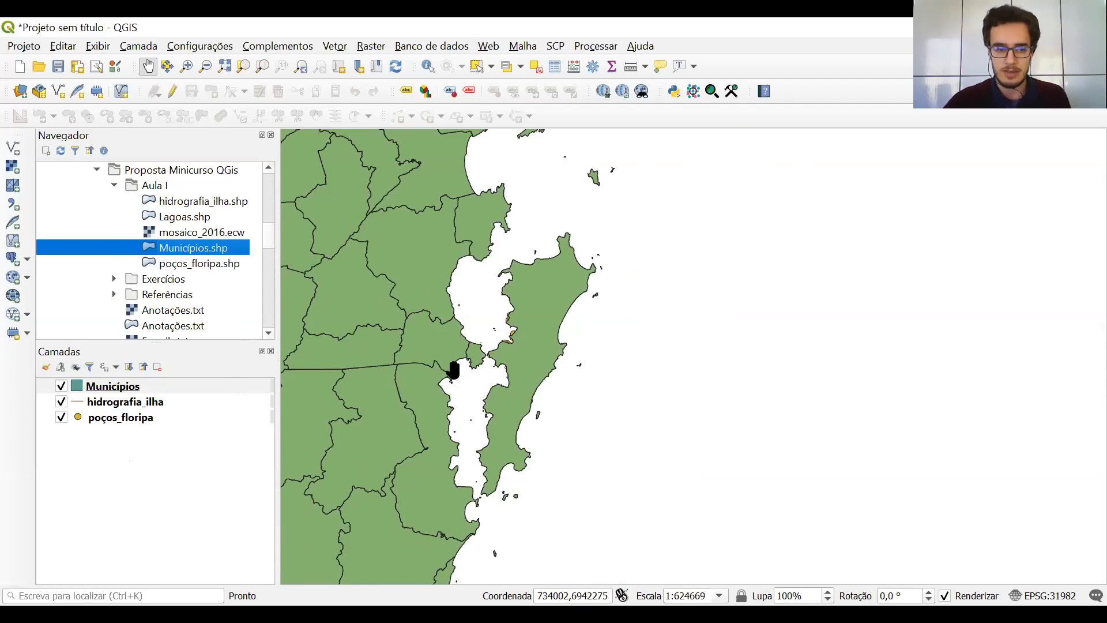
scroll(494, 359, "up", 1)
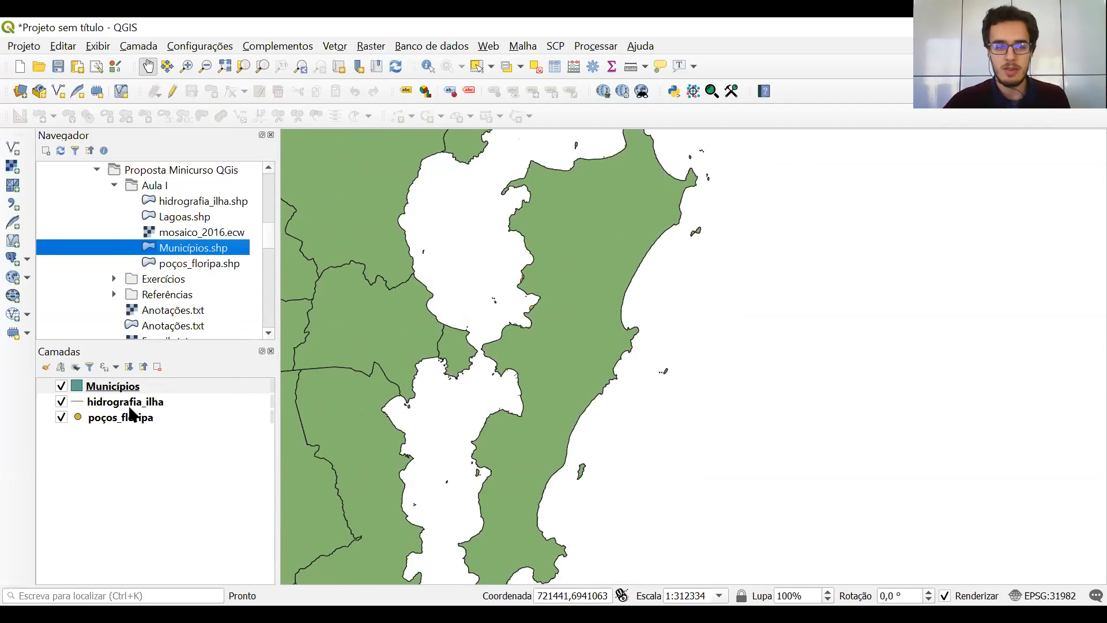
left_click(114, 386)
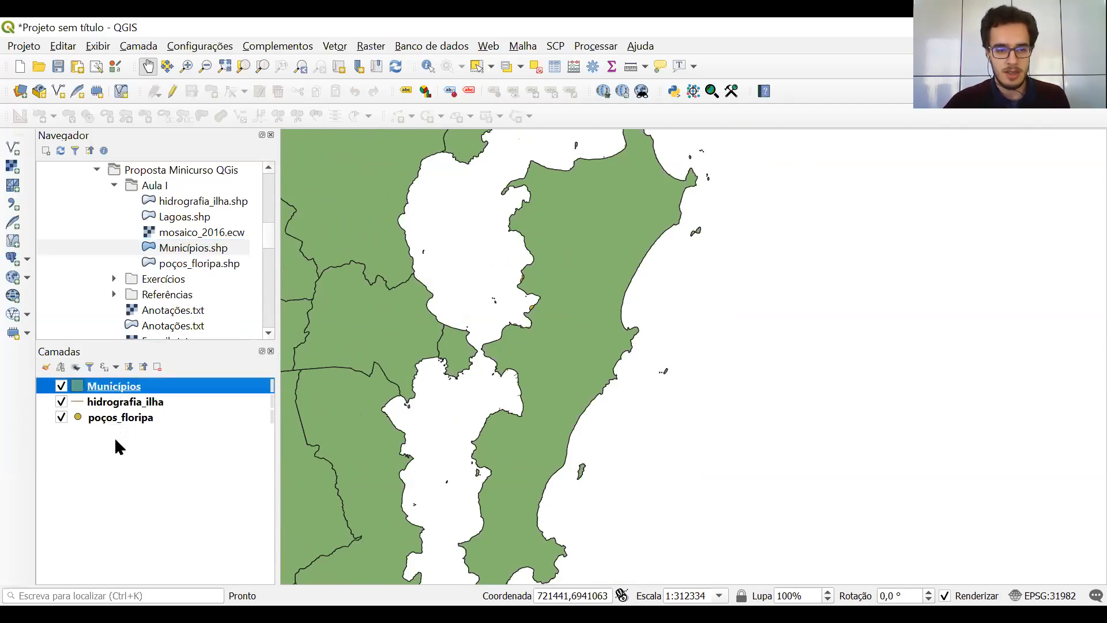
left_click_drag(115, 387, 114, 437)
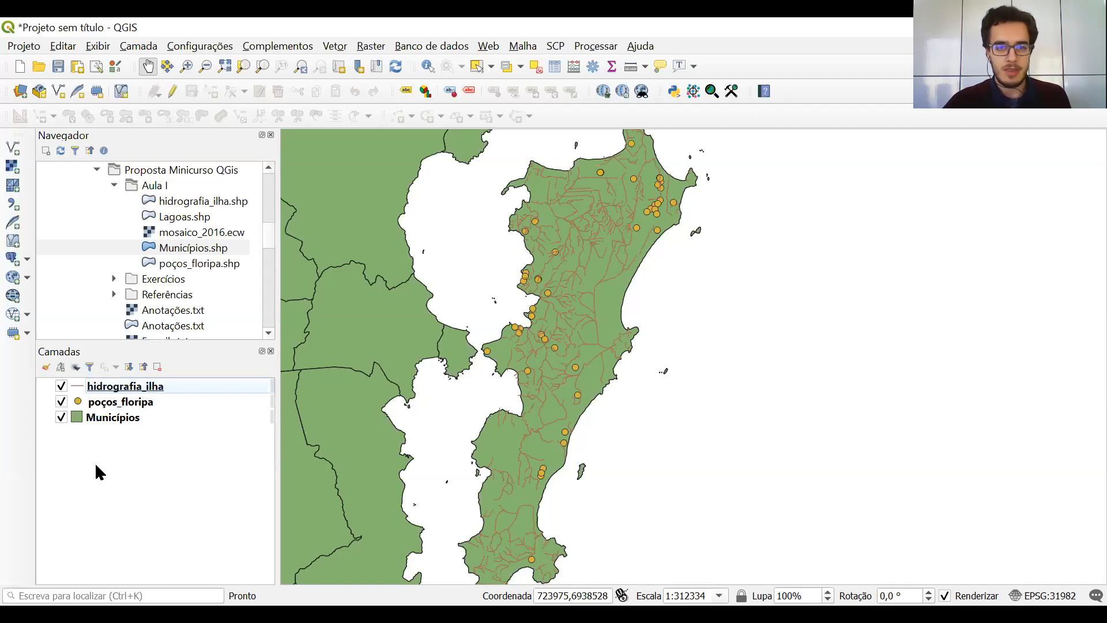
left_click(104, 425)
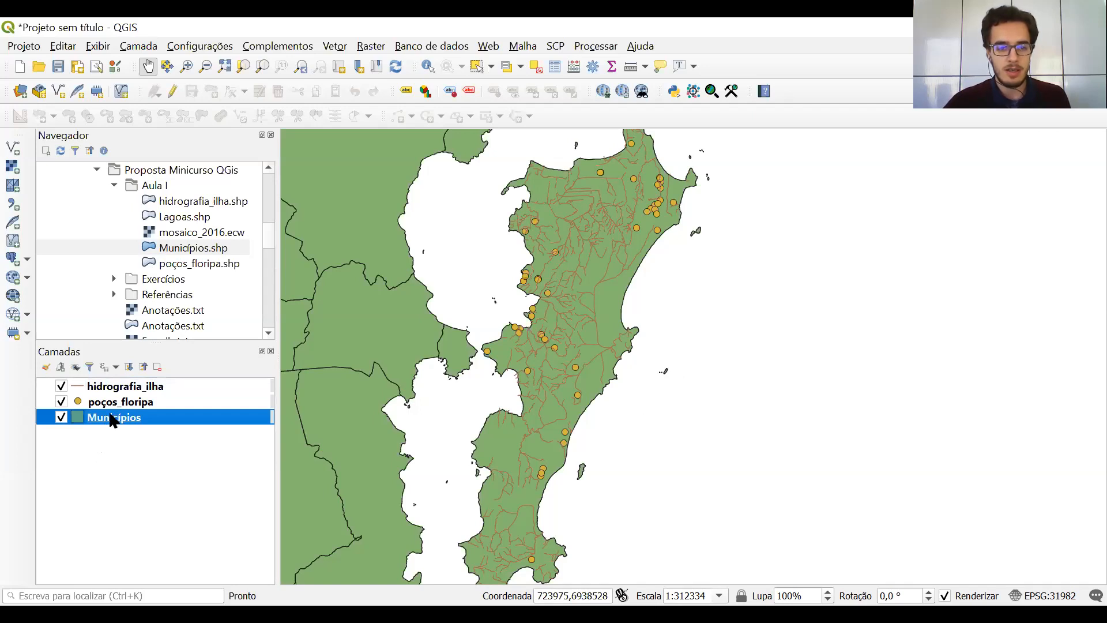
Step: Set the source coordinate reference system of the poços_floripa layer to EPSG:4326 - WGS 84
left_click(115, 407)
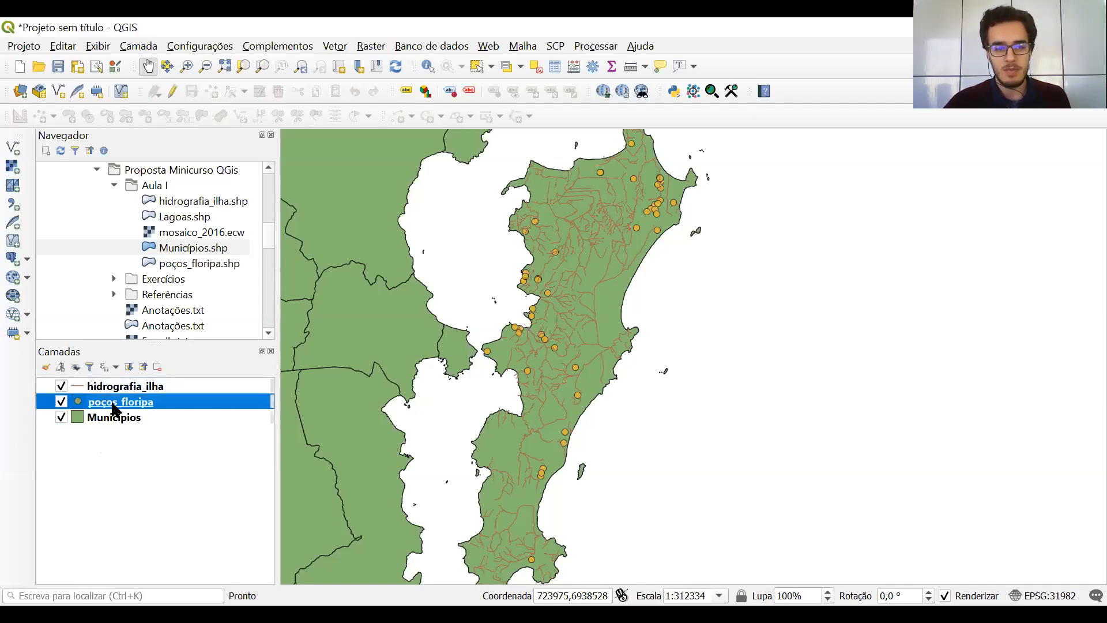
right_click(115, 407)
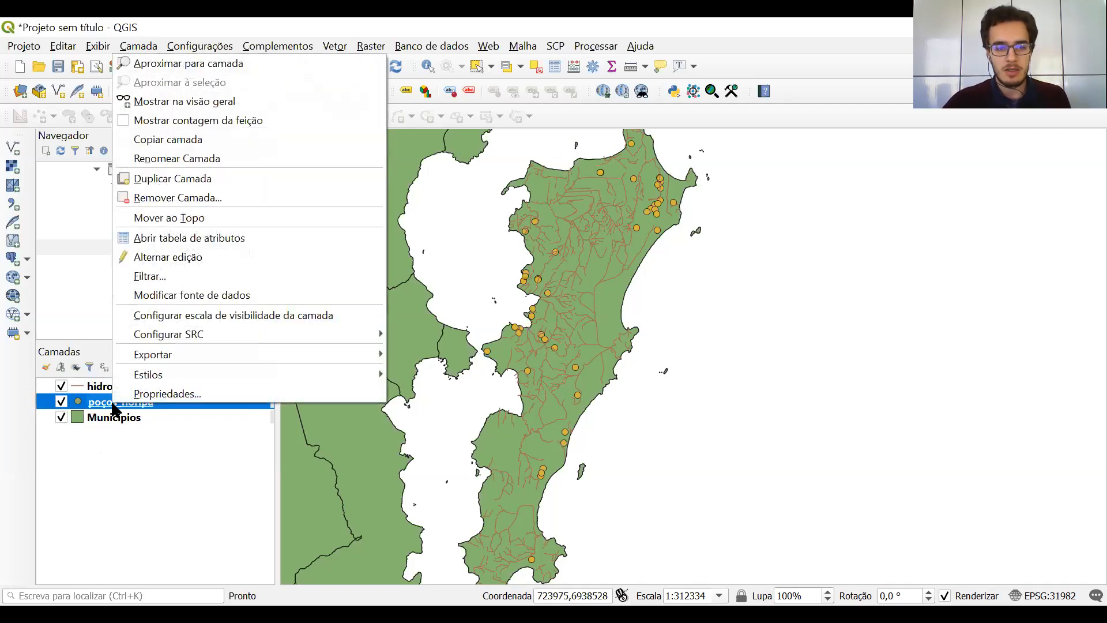
left_click(164, 394)
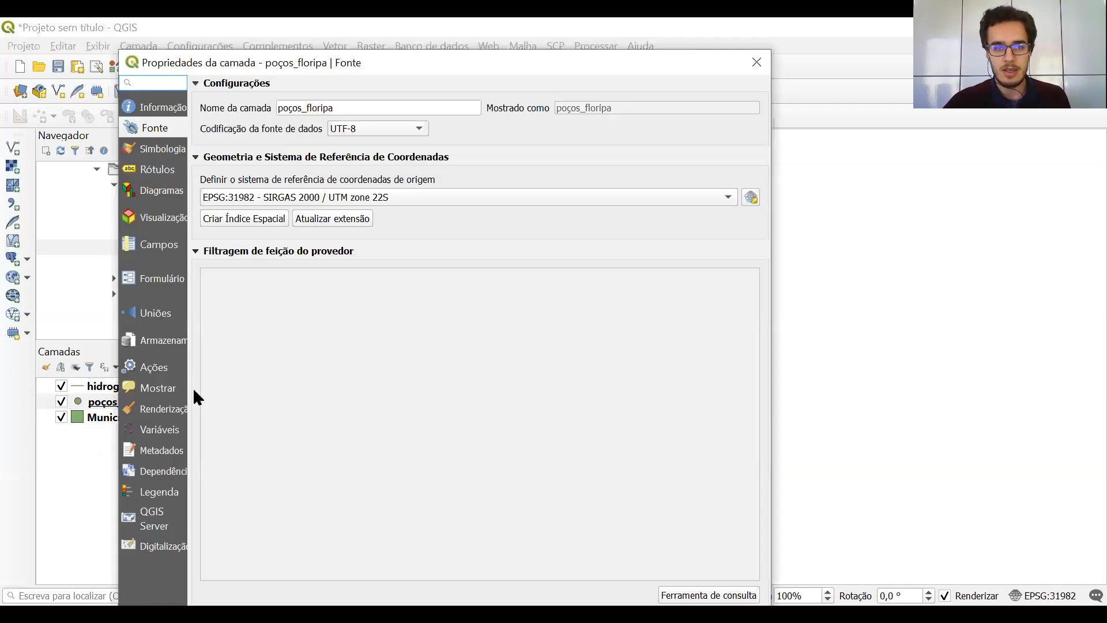
left_click(159, 106)
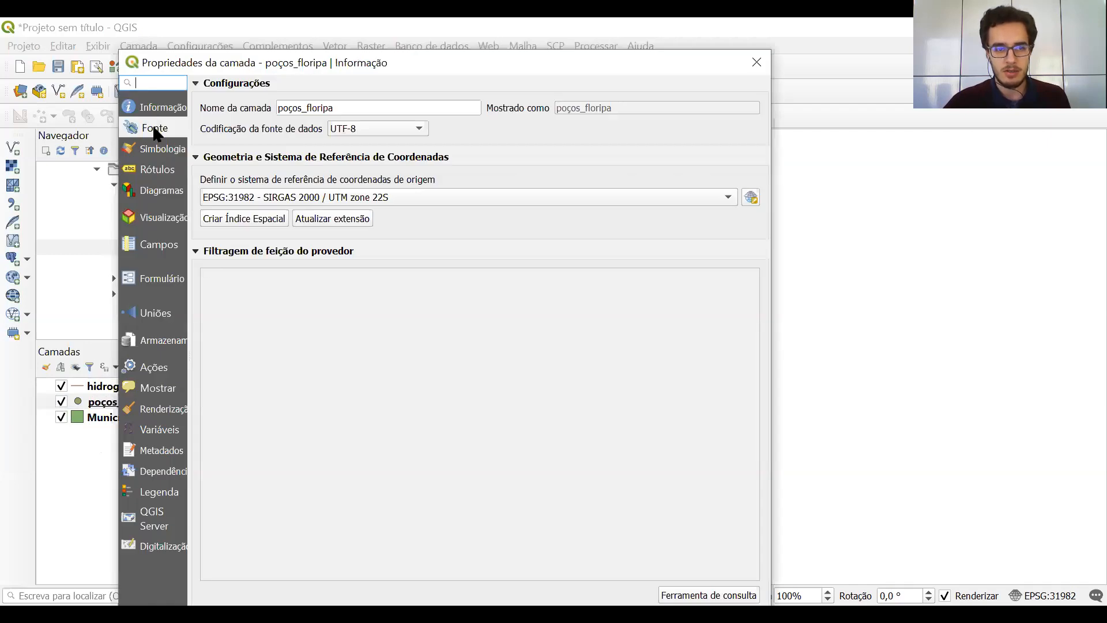
left_click(157, 144)
left_click(153, 128)
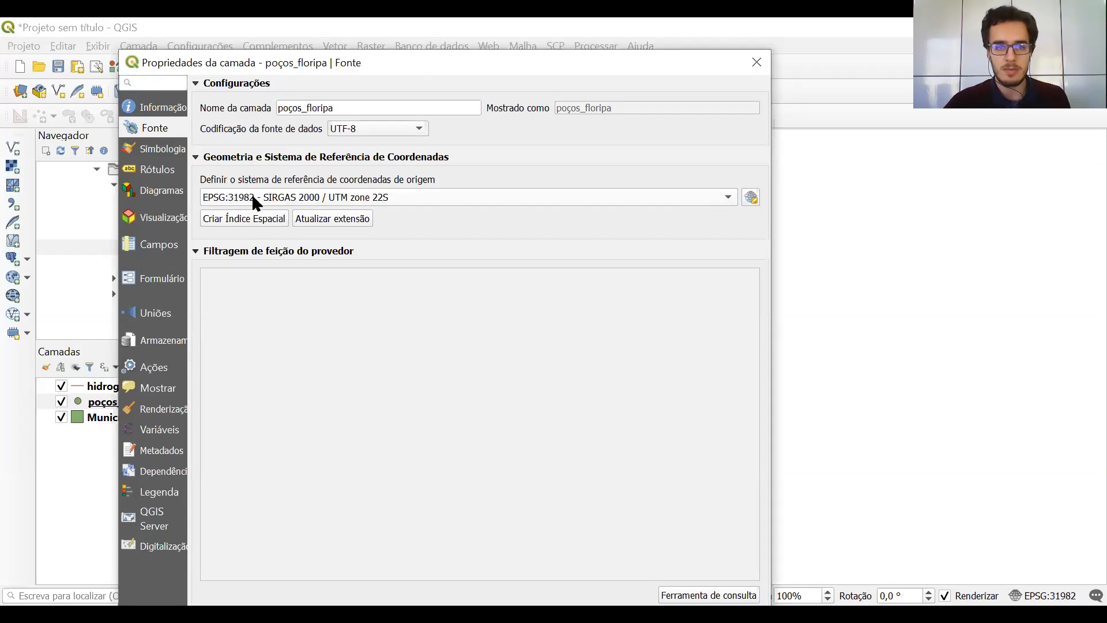
left_click(591, 197)
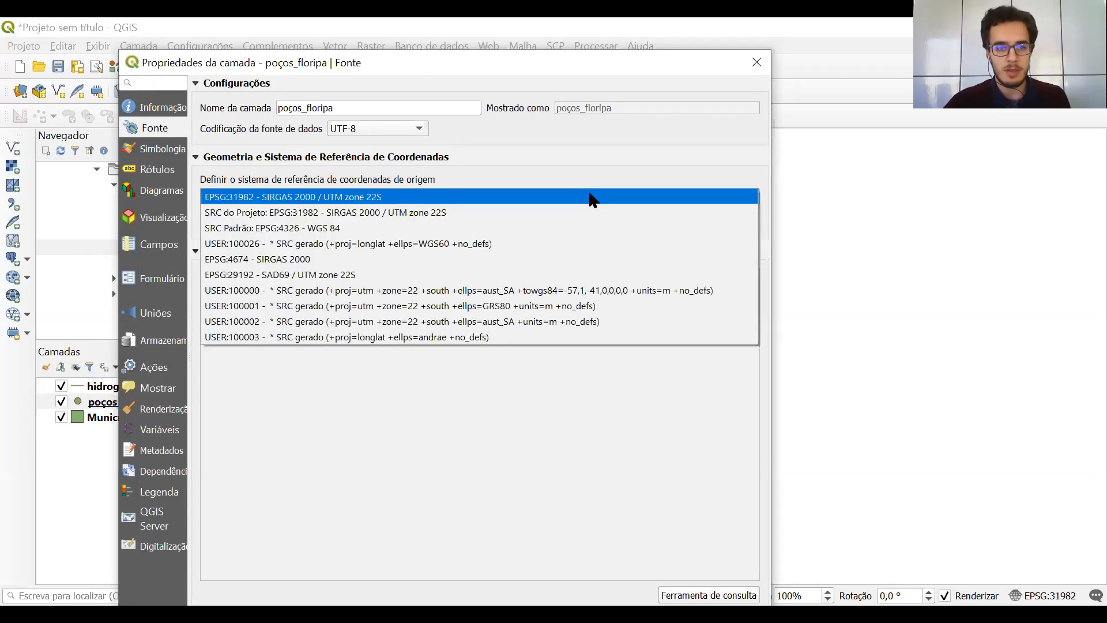
left_click(371, 229)
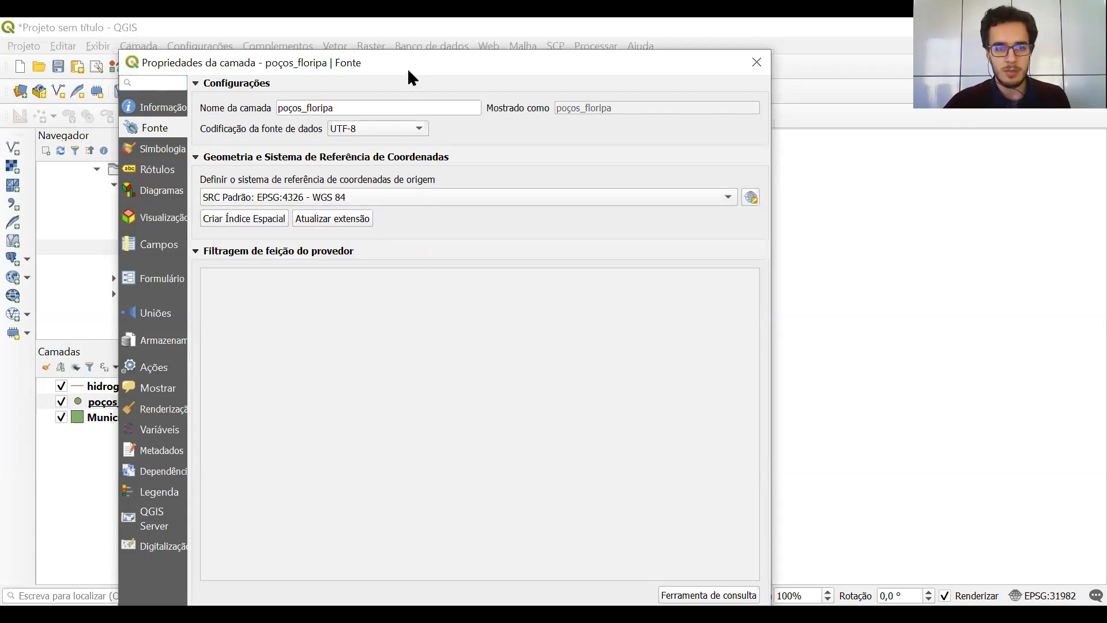
left_click_drag(410, 73, 380, 41)
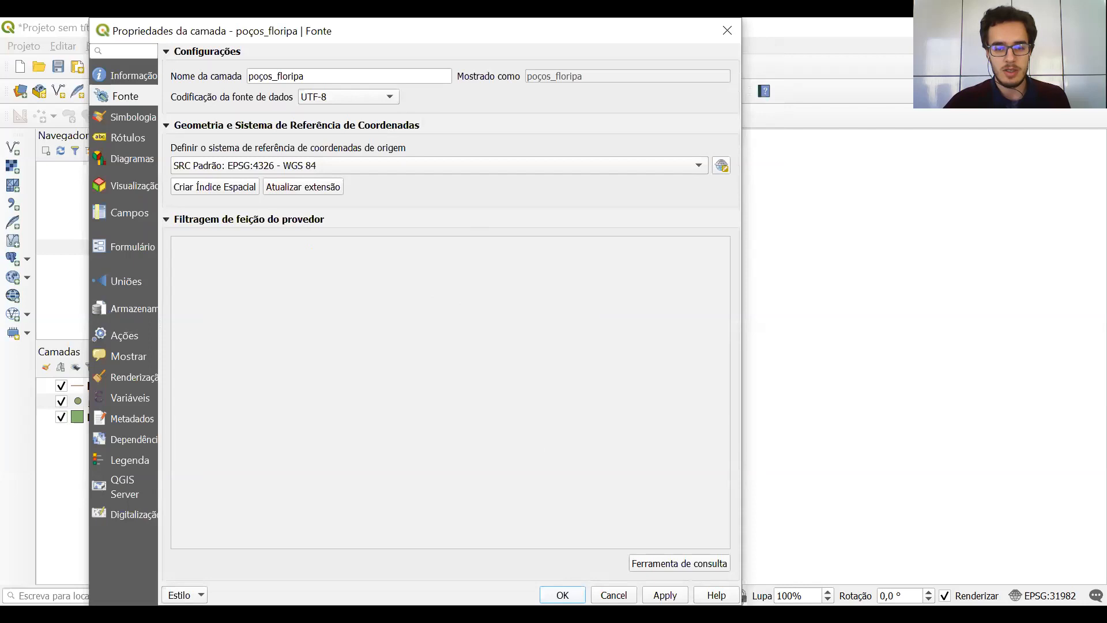
left_click(564, 595)
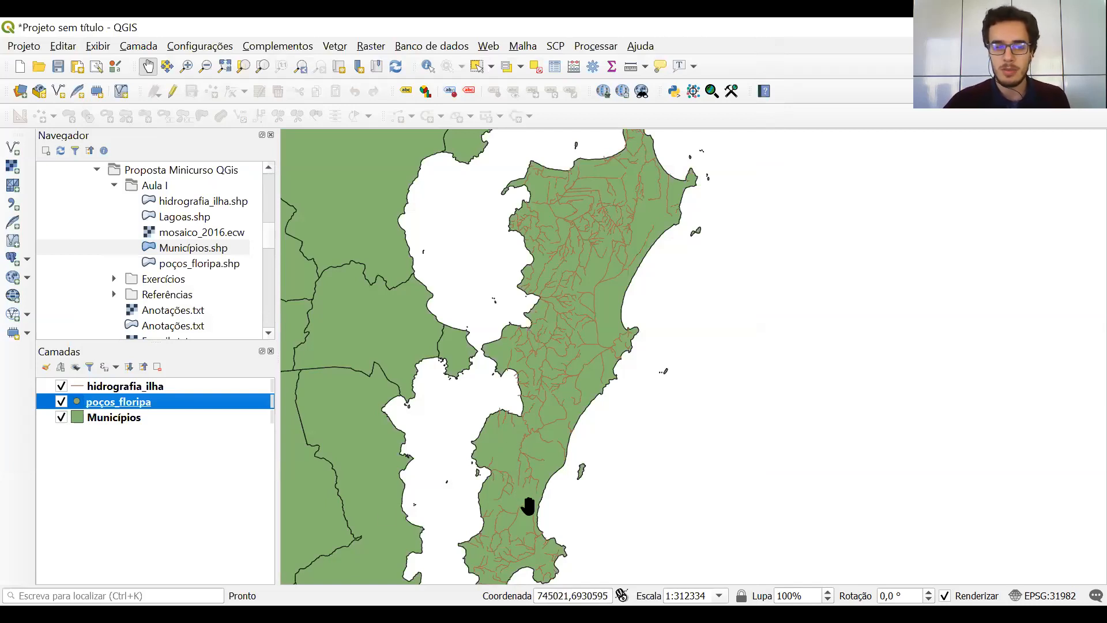
Step: Remove the poços_floripa layer from the project and add poços_floripa.shp again above the other layers
left_click(158, 368)
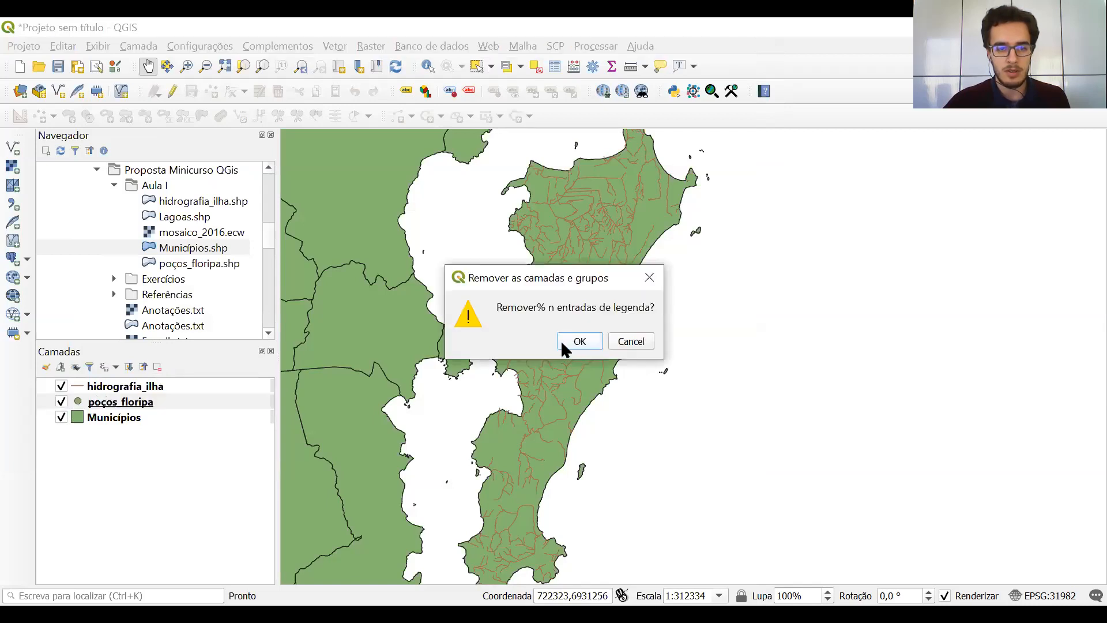
left_click(561, 341)
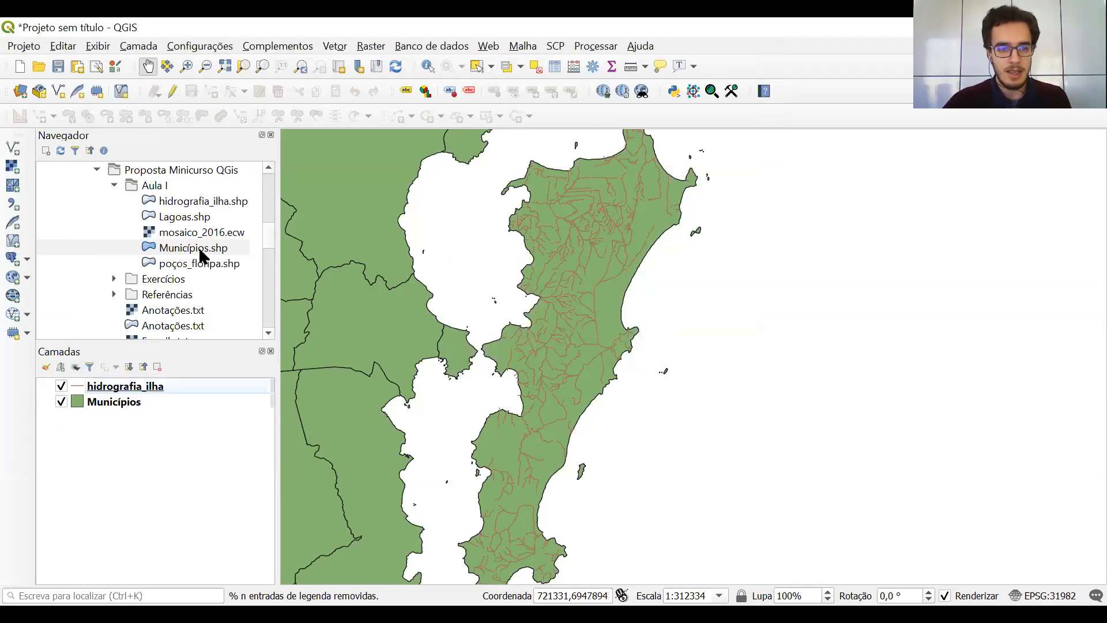
left_click_drag(187, 260, 161, 405)
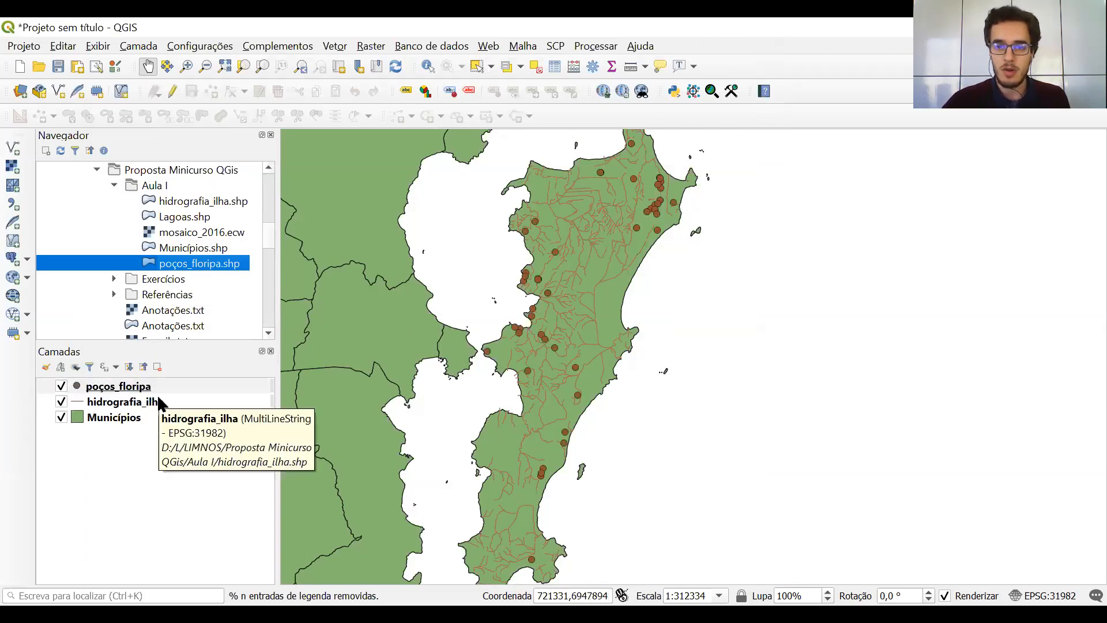
Step: Check the source coordinate reference system in the properties of the poços_floripa layer
left_click(140, 392)
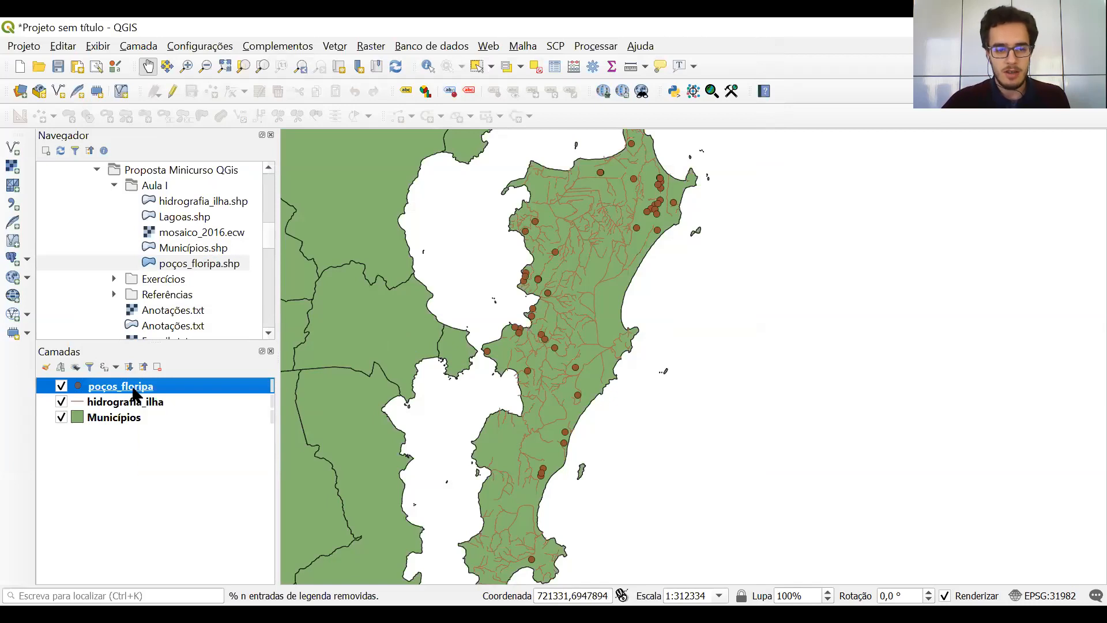
right_click(138, 389)
left_click(151, 381)
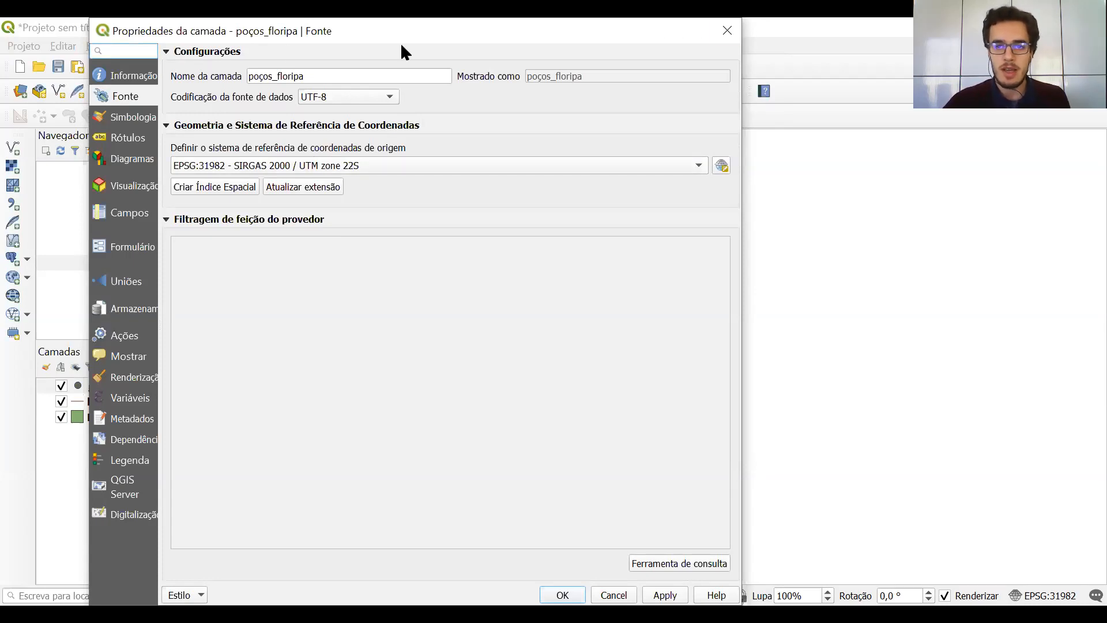
key("Escape")
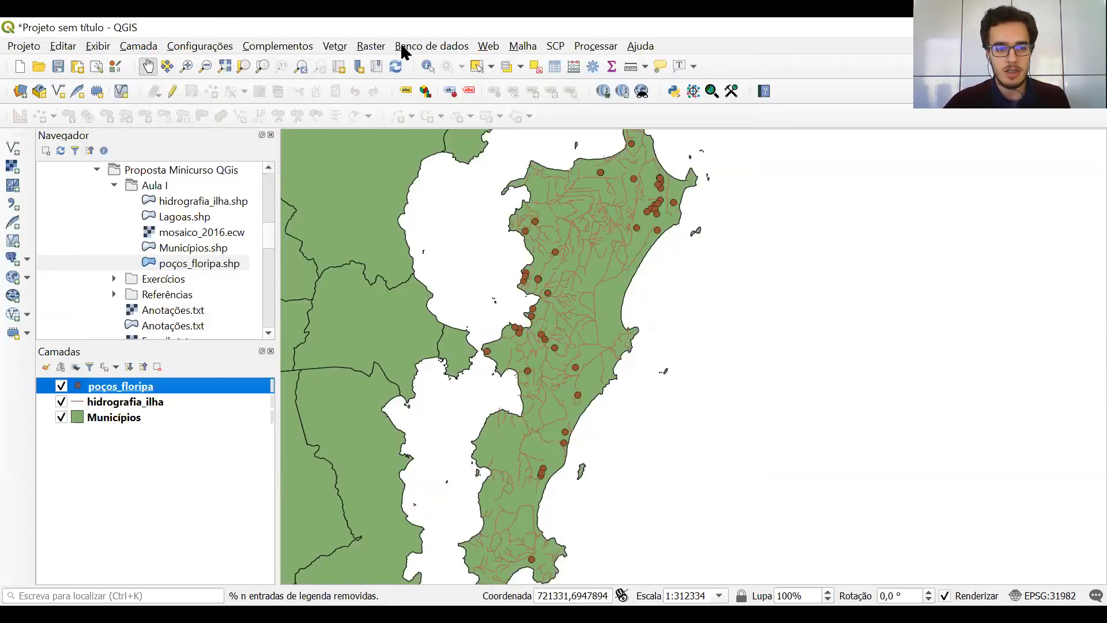
Step: Start exporting the poços_floripa features as a Shapefile in the Aula I folder, beginning the file name with pocos_
right_click(80, 391)
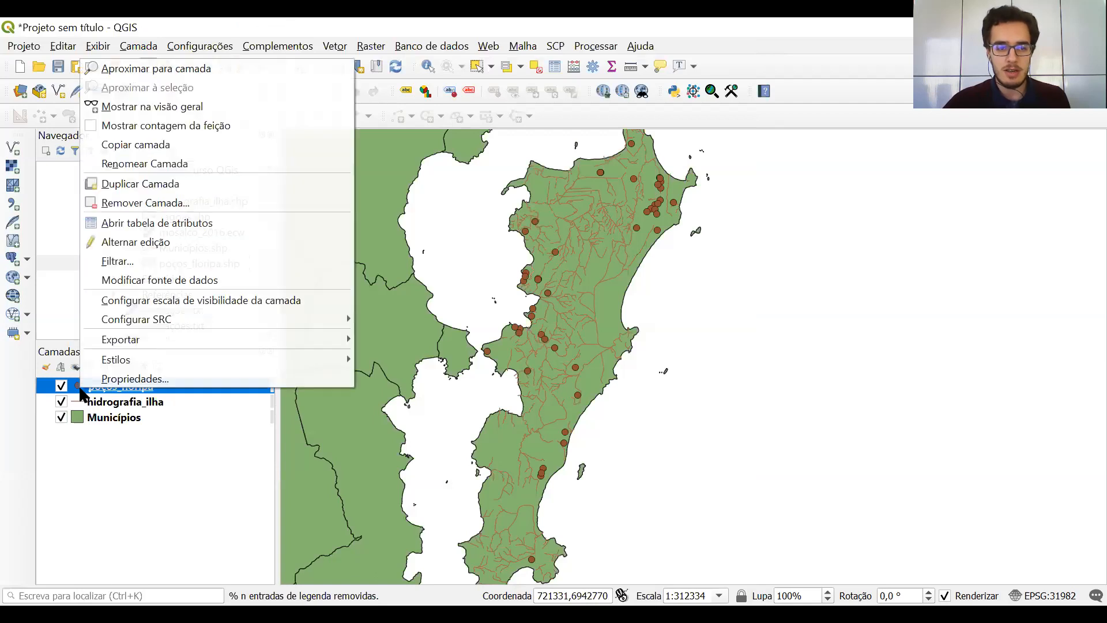
mouse_move(149, 344)
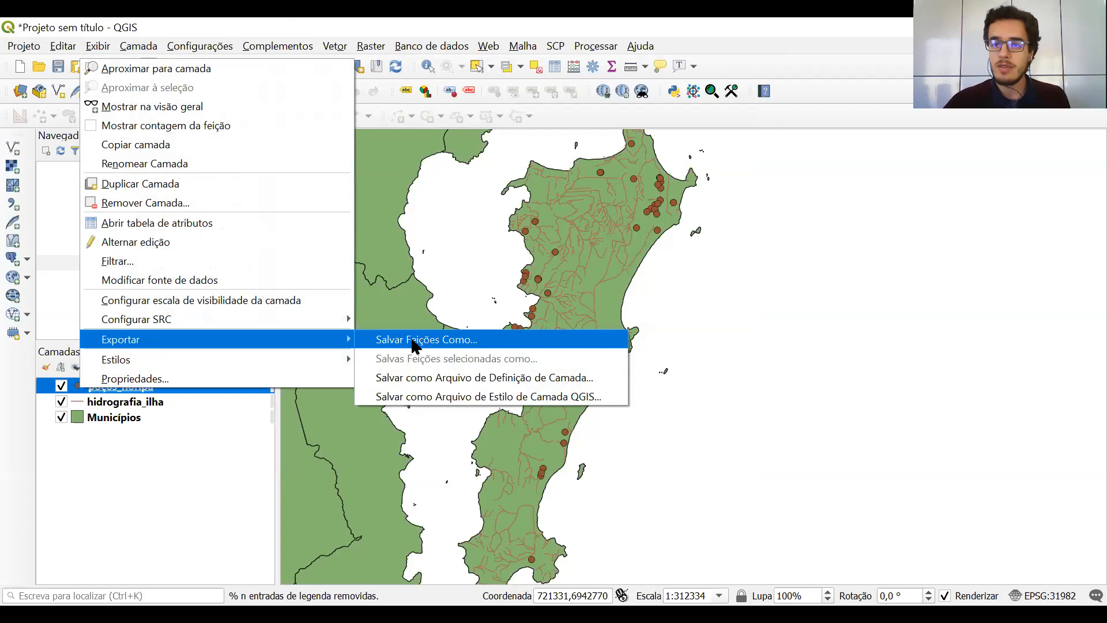
left_click(414, 340)
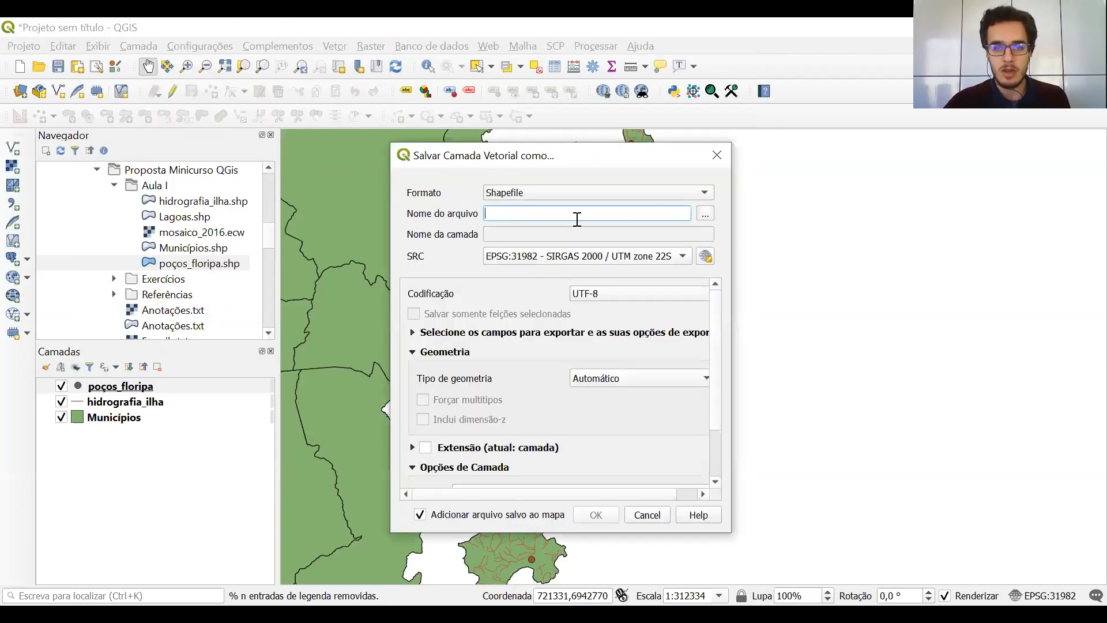
left_click(705, 214)
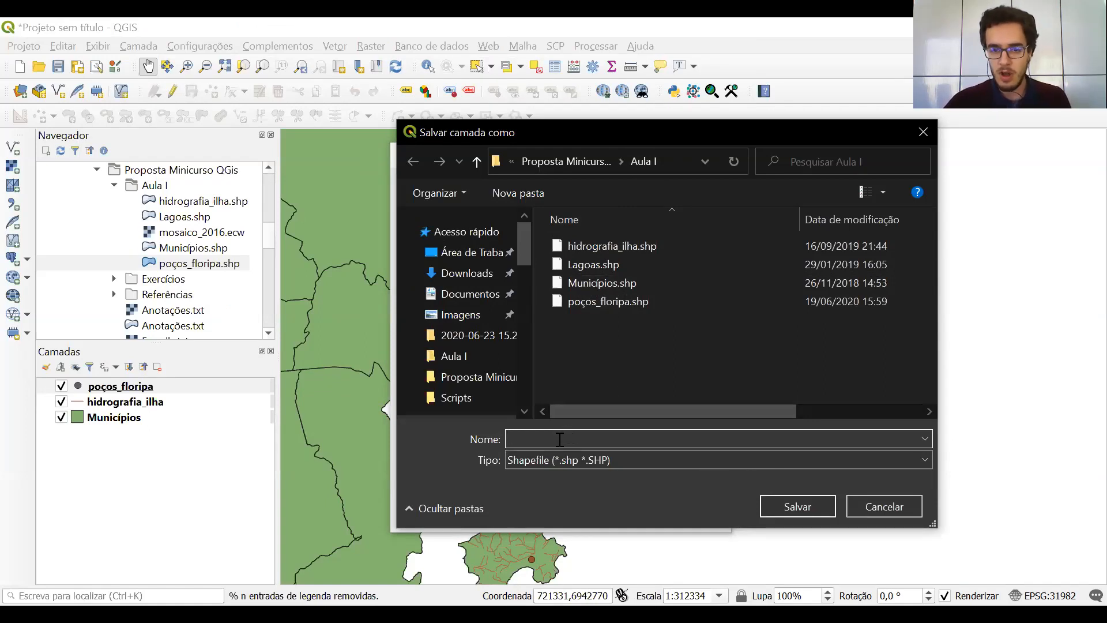
type("pocos")
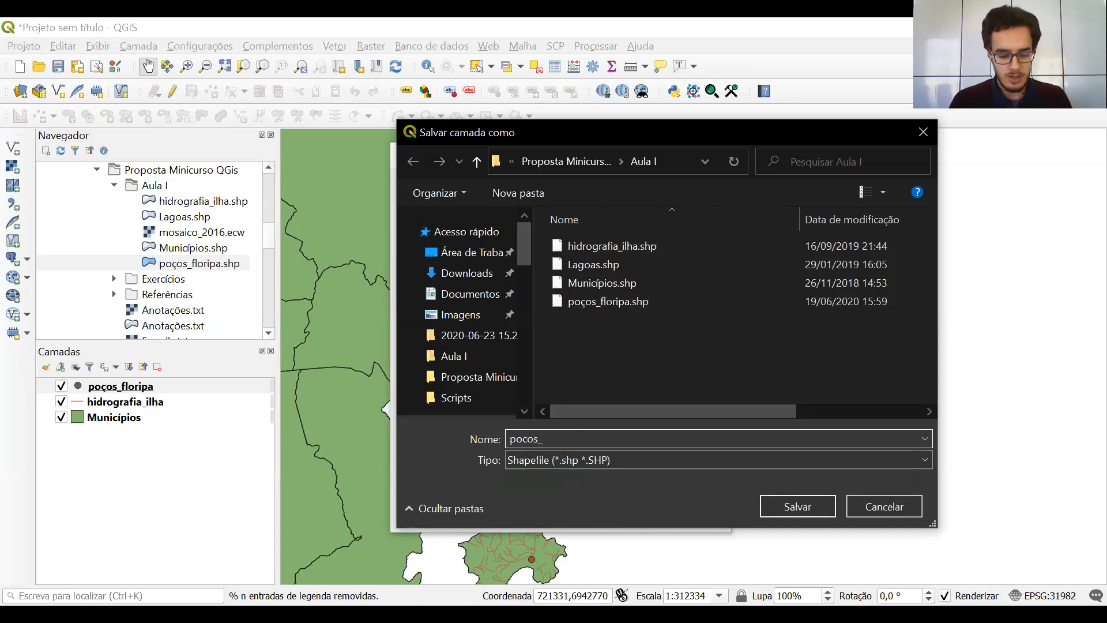
type("_31")
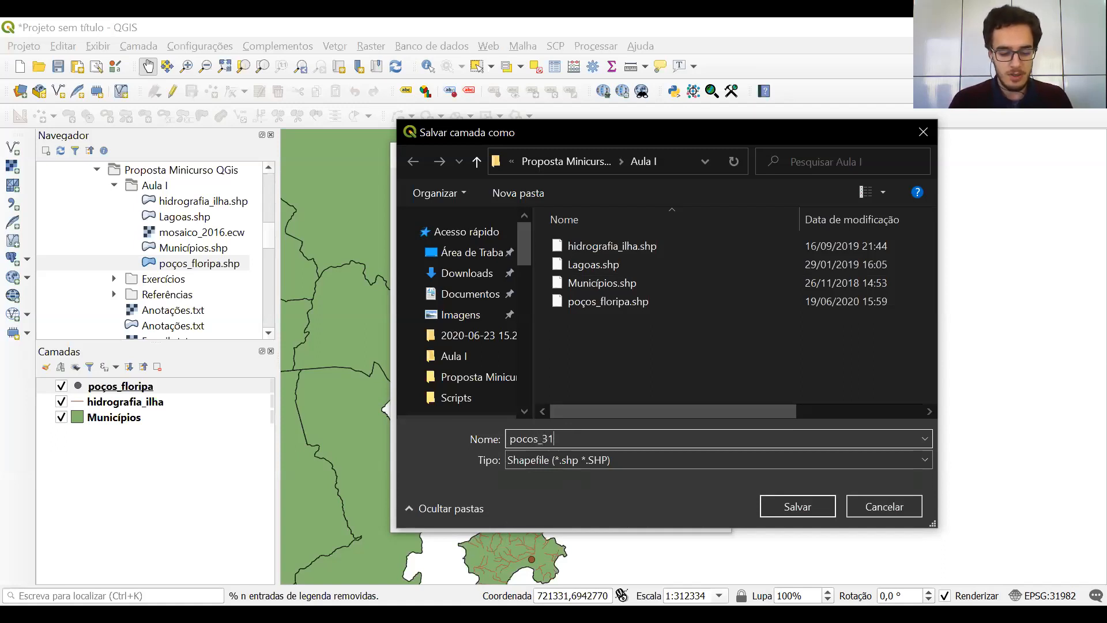
type("982")
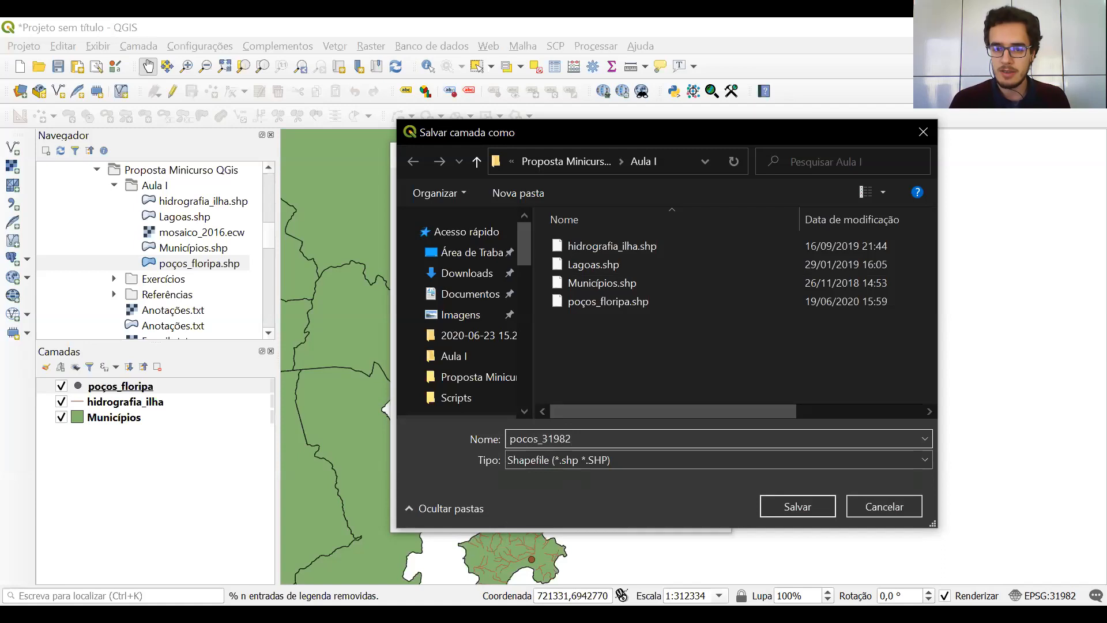
key("BackSpace")
key("BackSpace")
key("BackSpace")
key("BackSpace")
key("BackSpace")
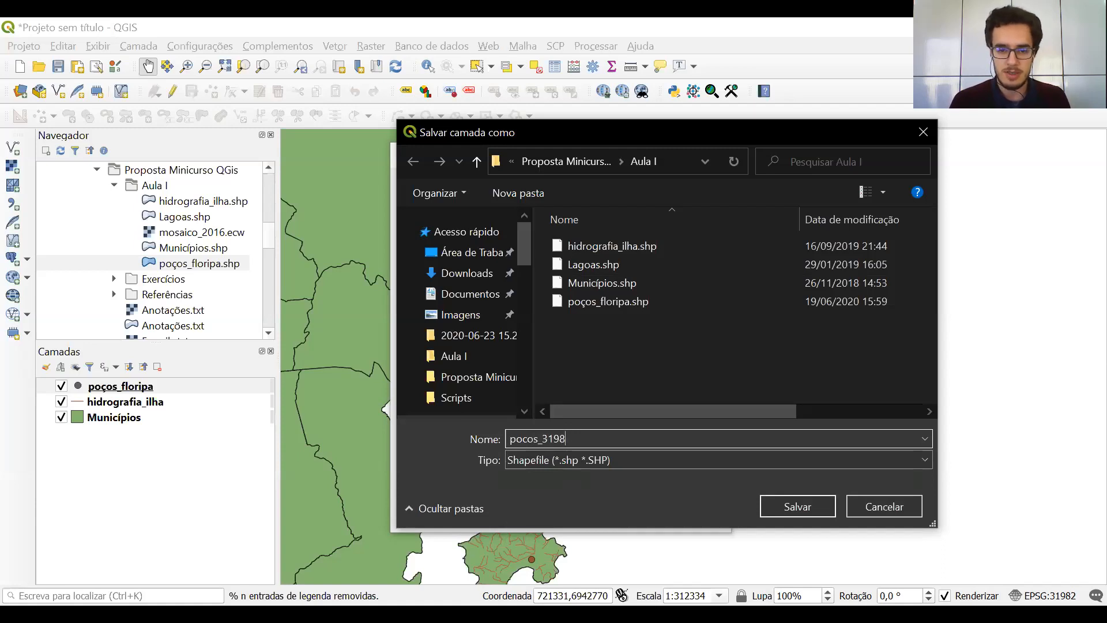
Step: Complete the export file name as pocos_wgs84 and set its coordinate reference system to EPSG:4326 - WGS 84
type("w")
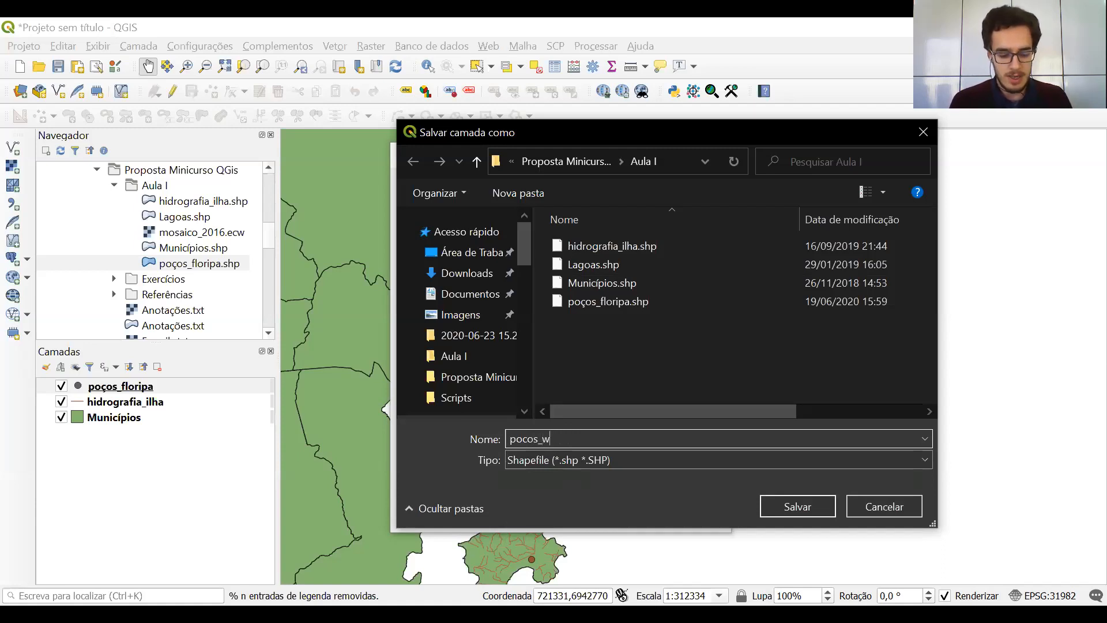
type("gs84")
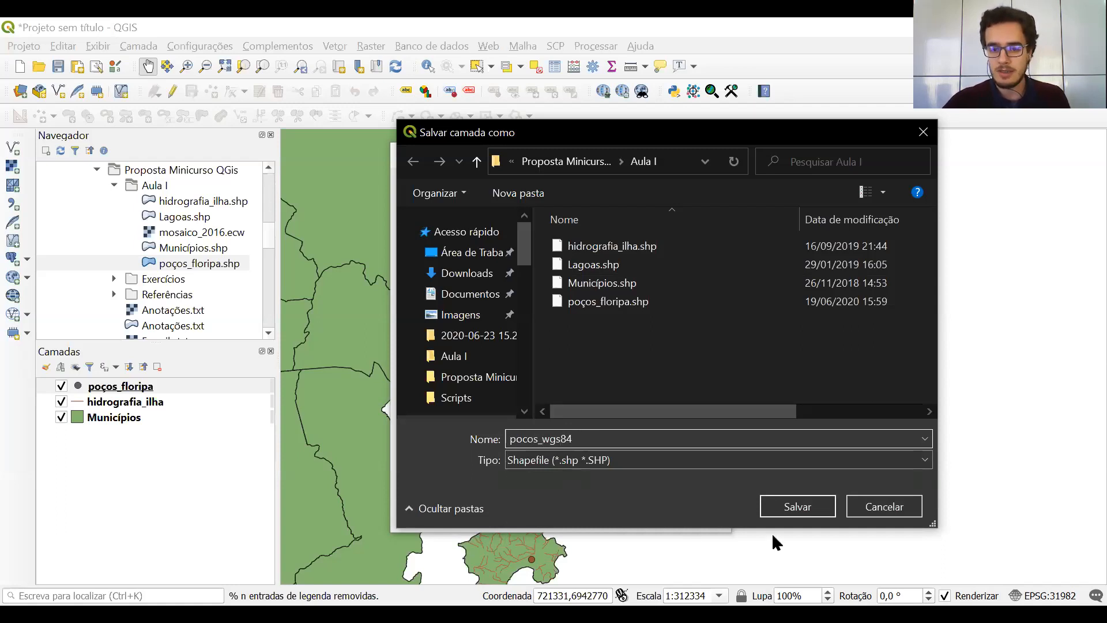
left_click(788, 511)
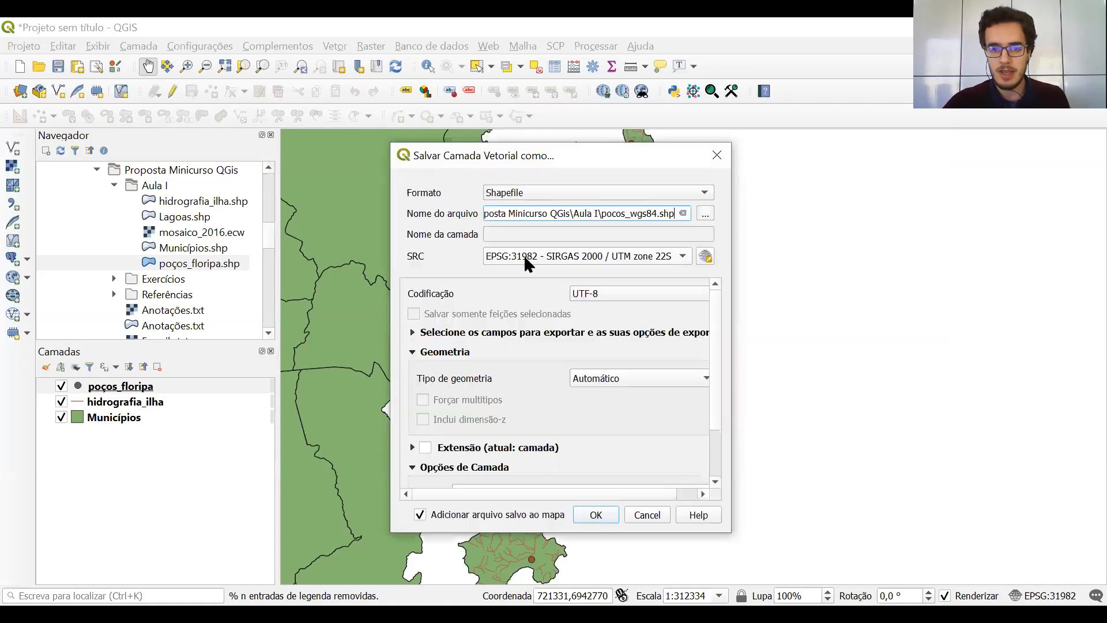
left_click(526, 257)
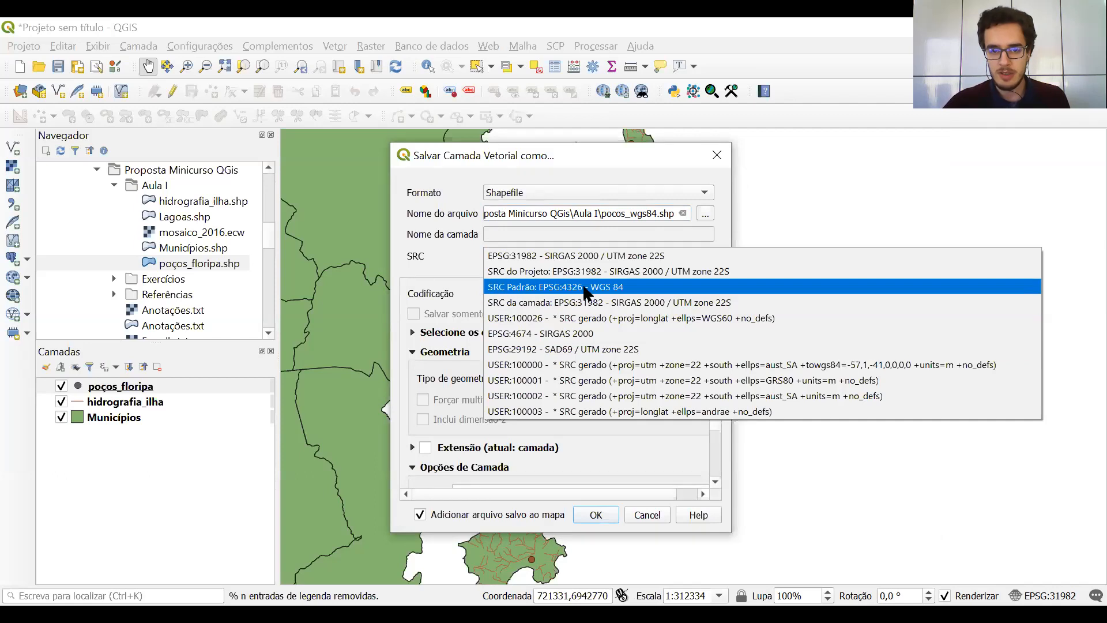
left_click(586, 287)
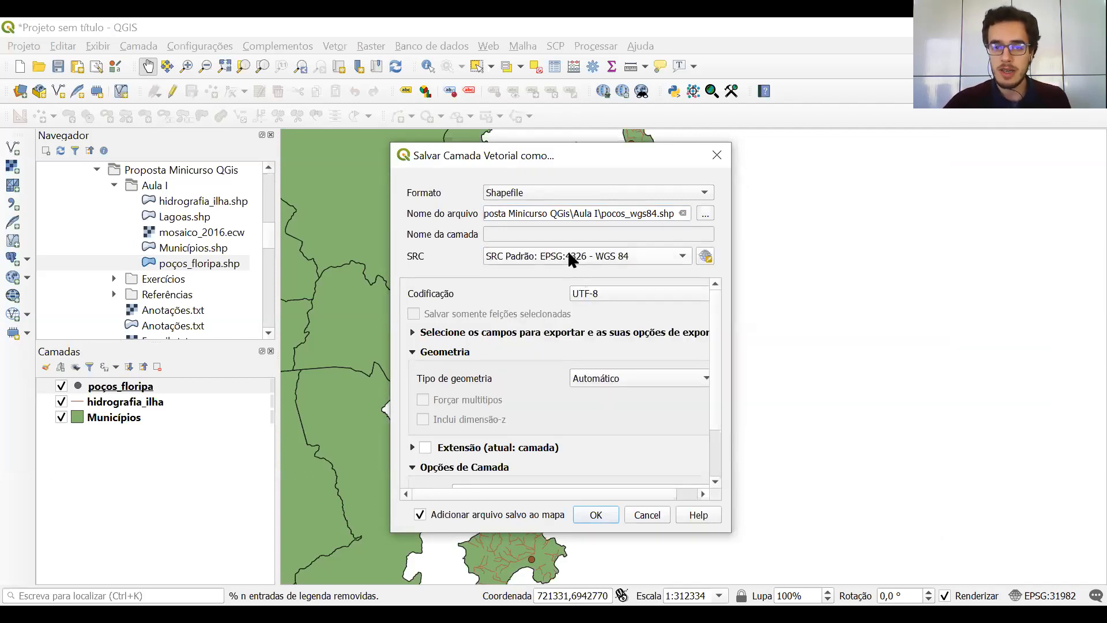
Step: Examine the predefined and recently used coordinate reference systems offered for the exported file
left_click(706, 256)
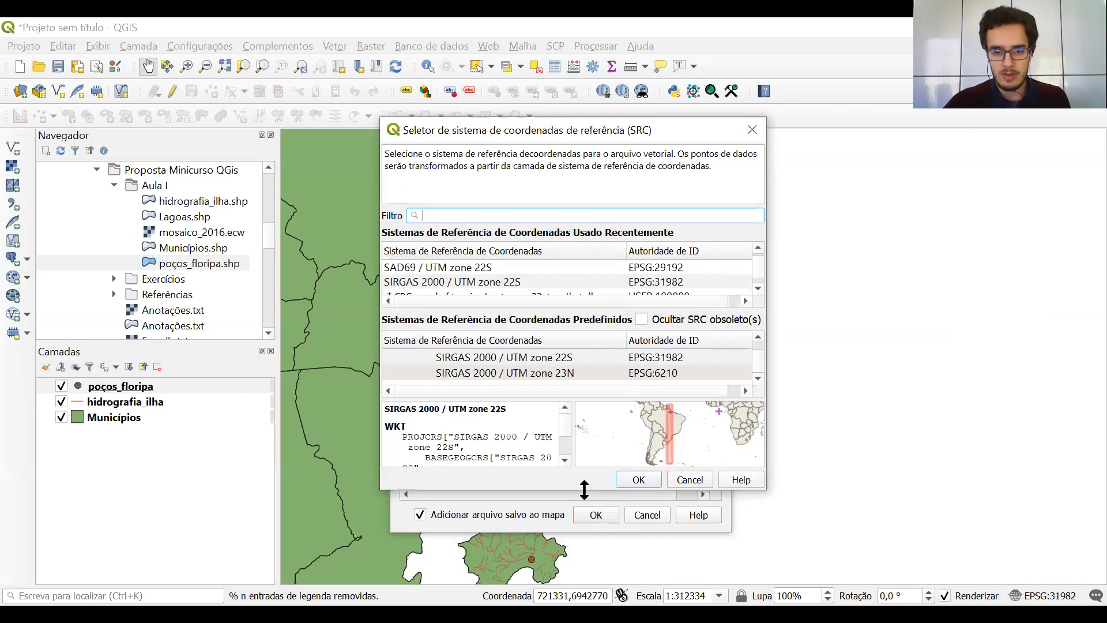
left_click_drag(584, 489, 584, 584)
scroll(611, 427, "up", 5)
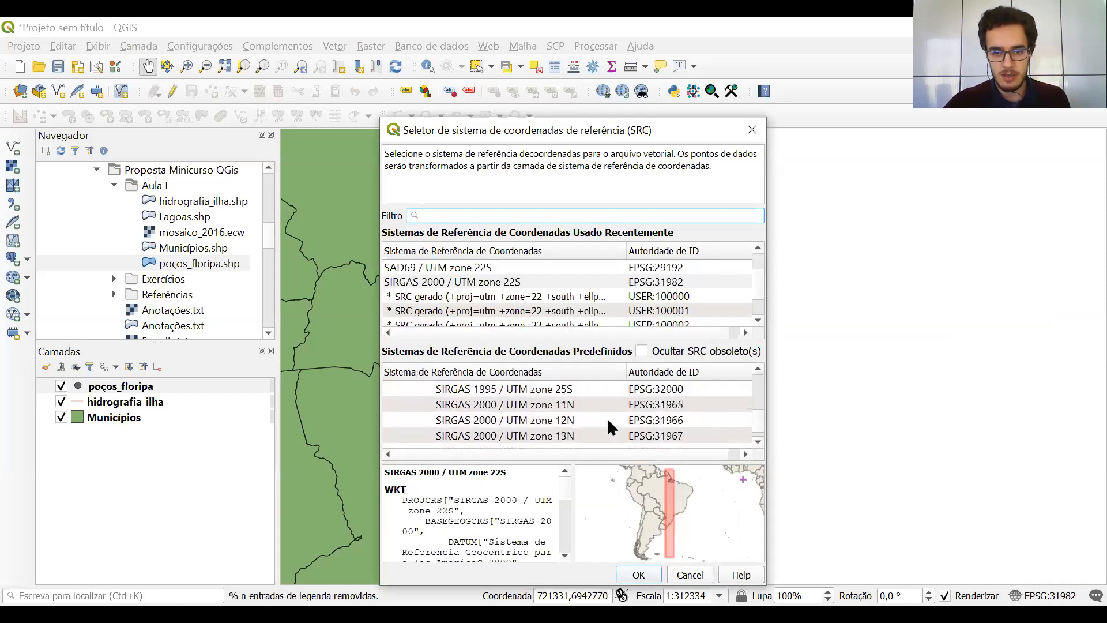
scroll(611, 427, "up", 15)
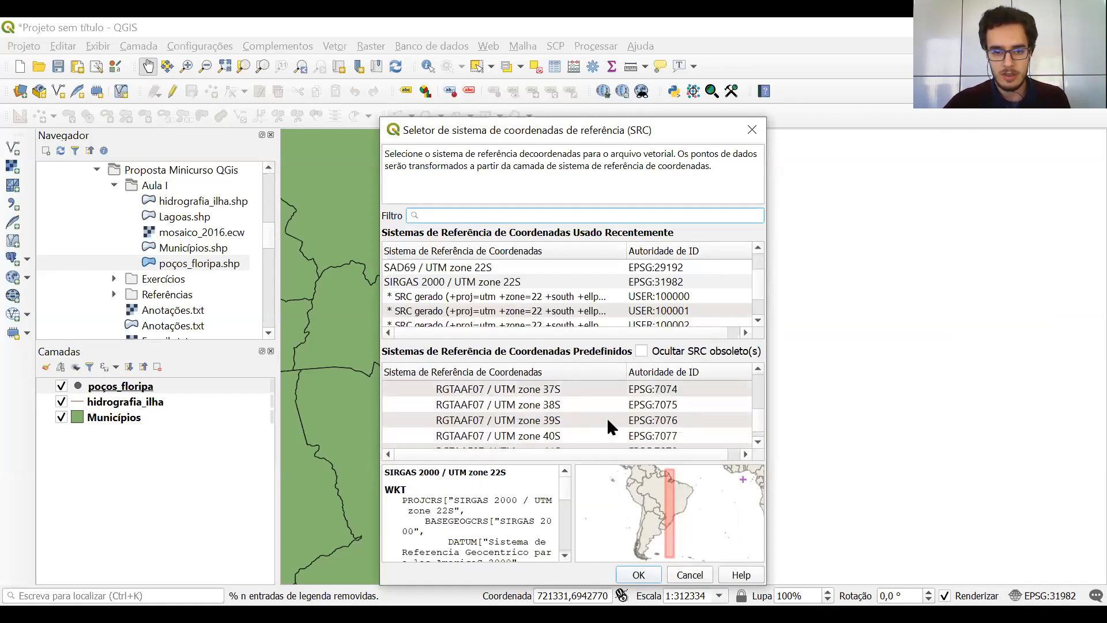
scroll(611, 427, "up", 15)
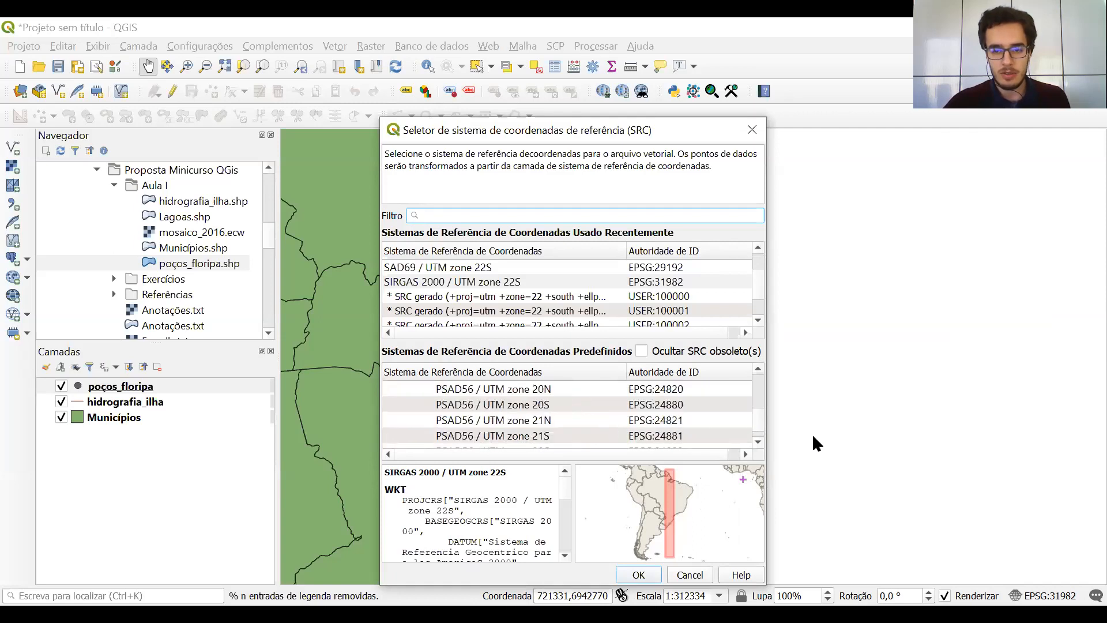
left_click_drag(757, 423, 756, 375)
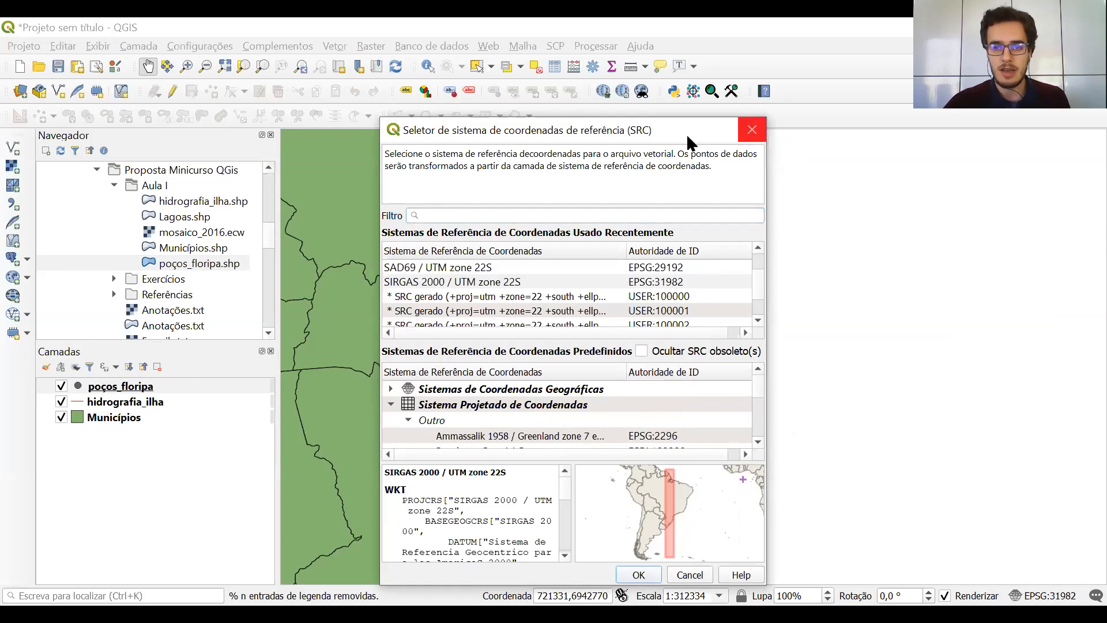
left_click_drag(678, 131, 678, 81)
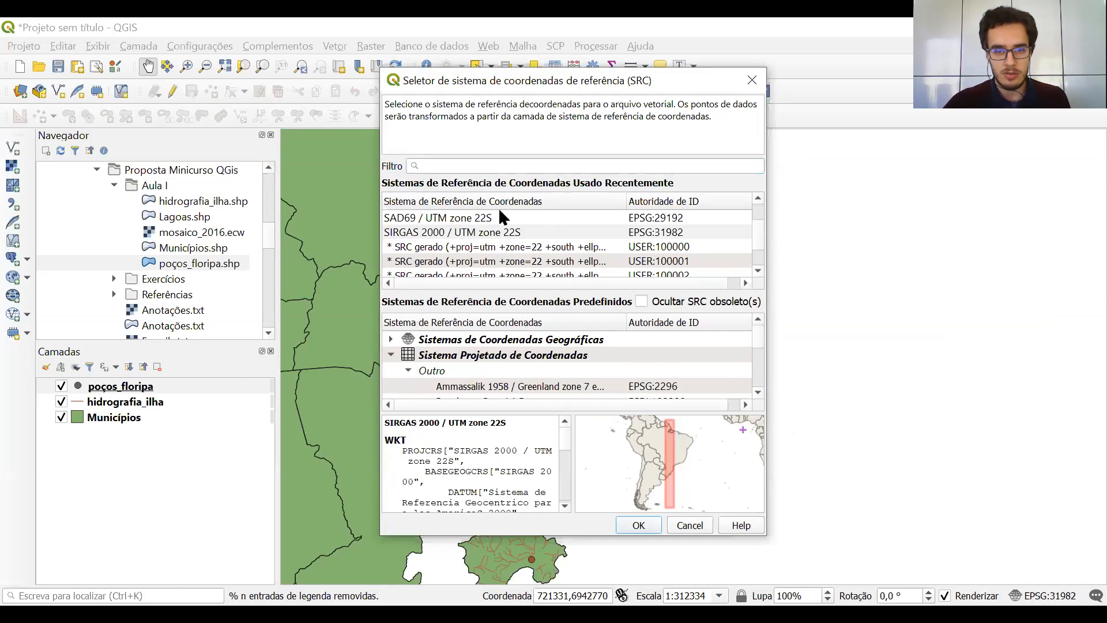
scroll(476, 248, "down", 1)
scroll(480, 257, "up", 1)
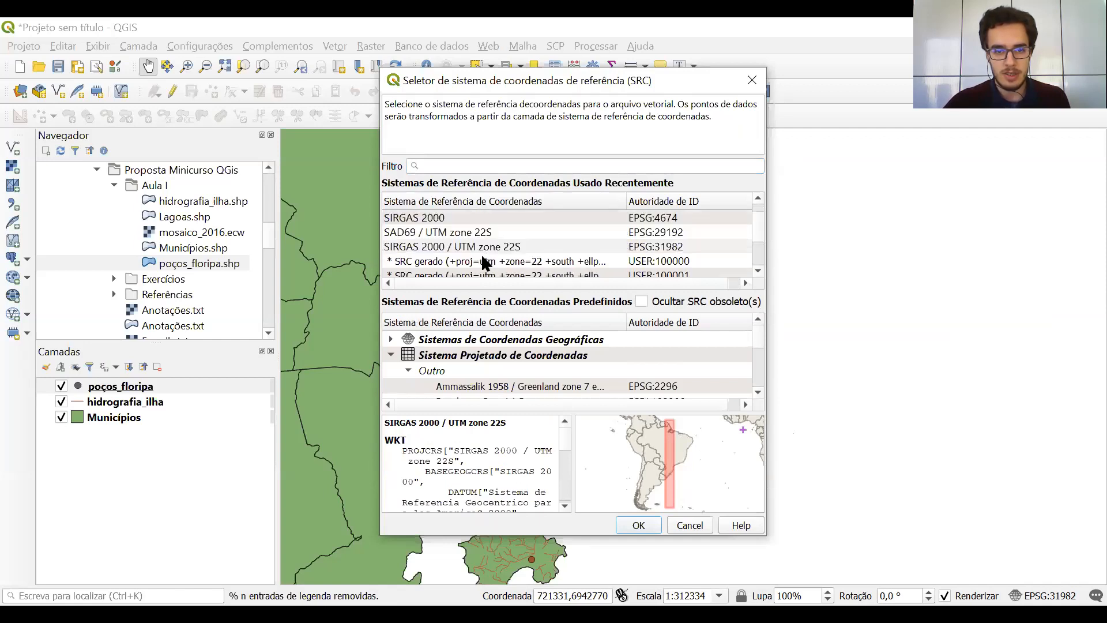
scroll(484, 263, "down", 1)
scroll(485, 263, "up", 2)
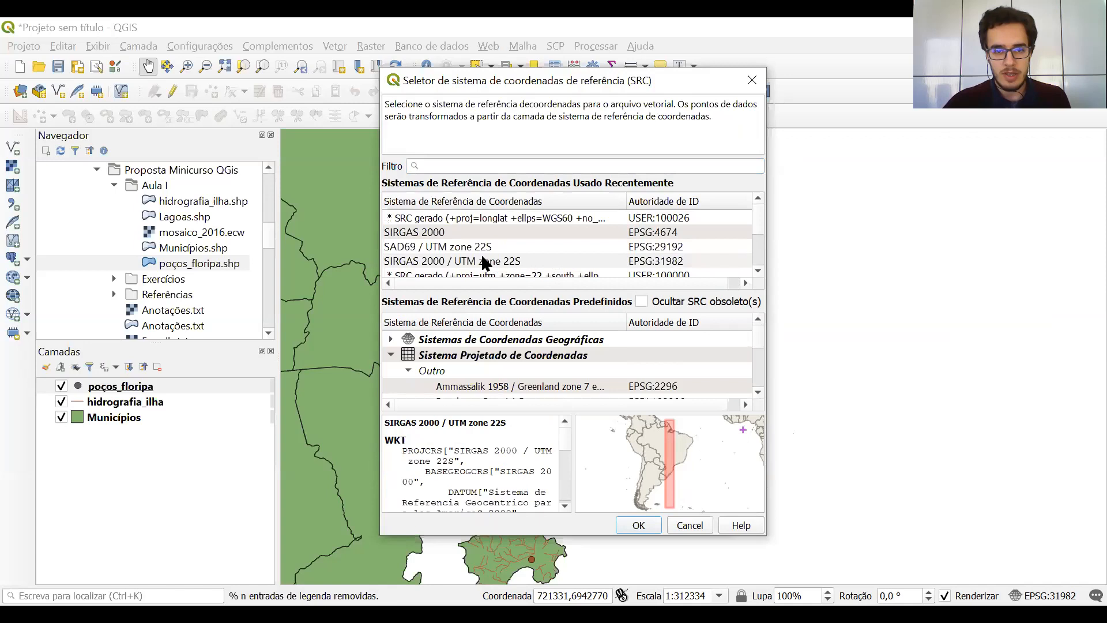
Step: Filter the coordinate reference systems by "wgs 84" and choose WGS 84, EPSG:4326, for the export
left_click(463, 167)
type("wgs")
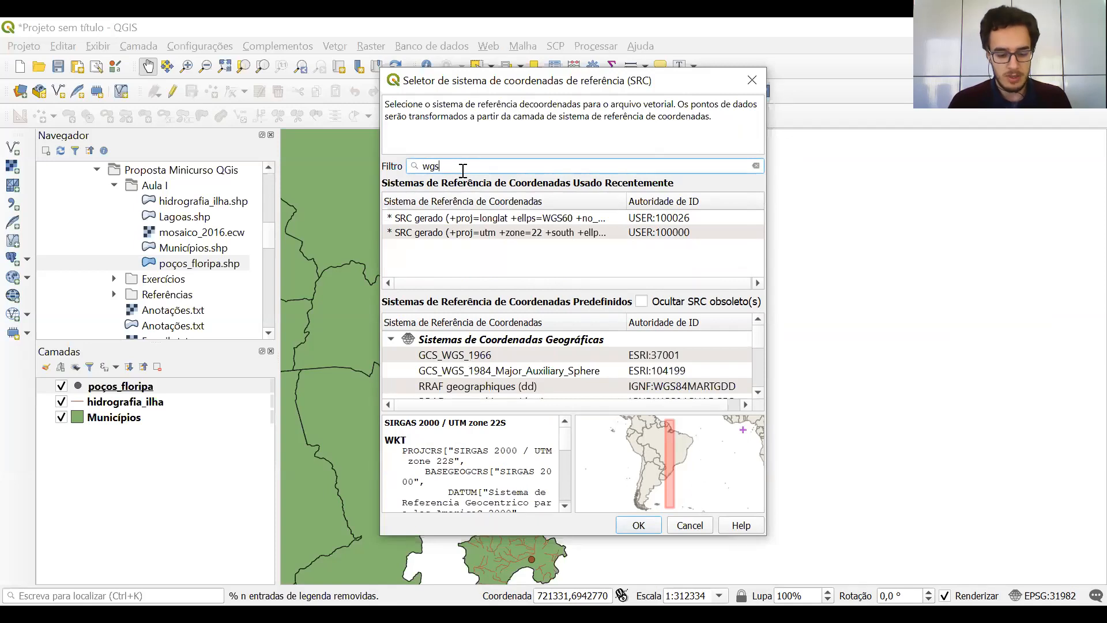
type("84")
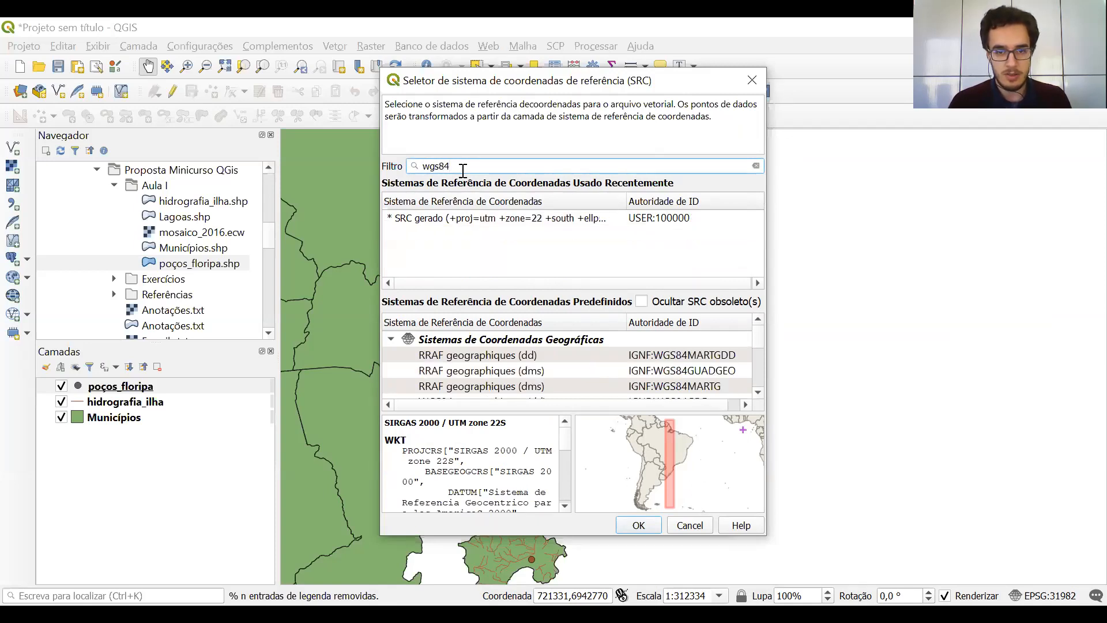
key("BackSpace")
key("BackSpace")
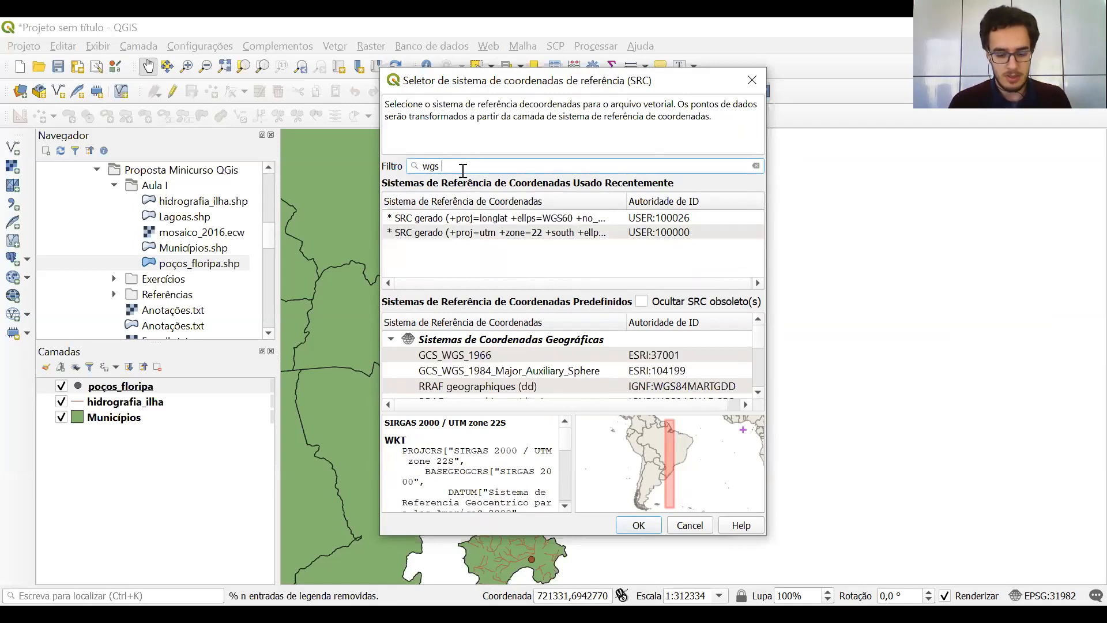
type("84")
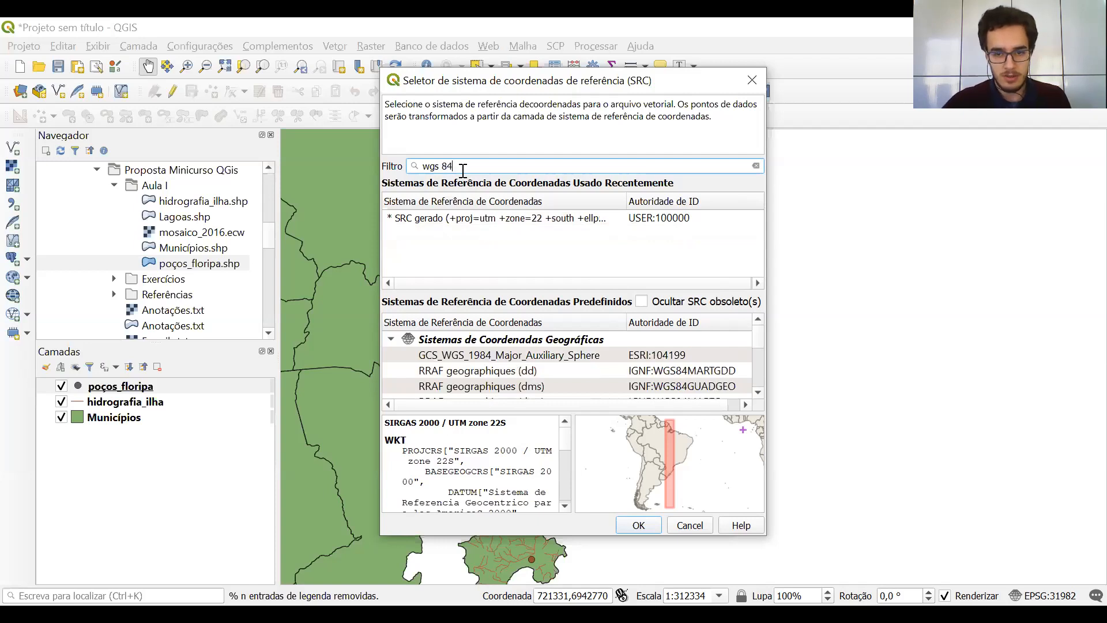
scroll(591, 367, "down", 2)
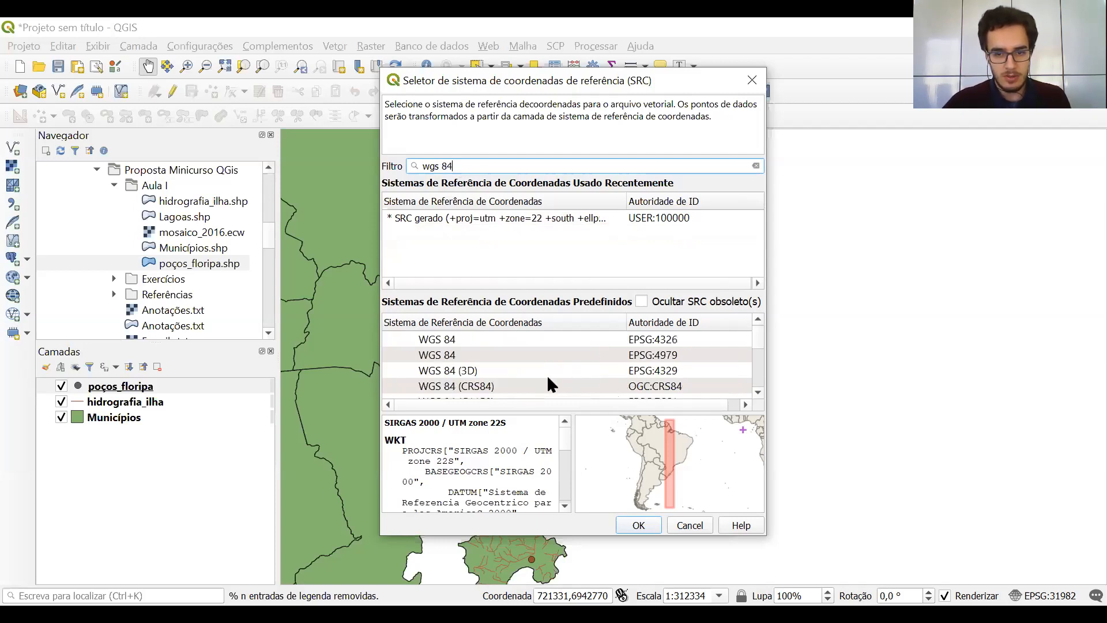
scroll(489, 364, "up", 1)
scroll(488, 363, "down", 1)
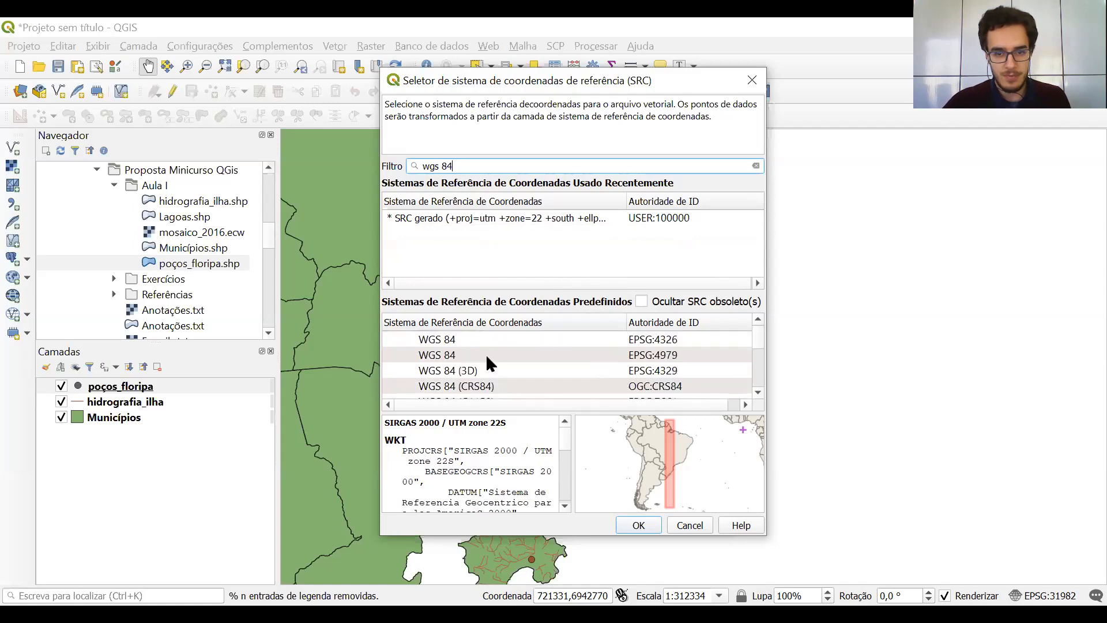
left_click(455, 345)
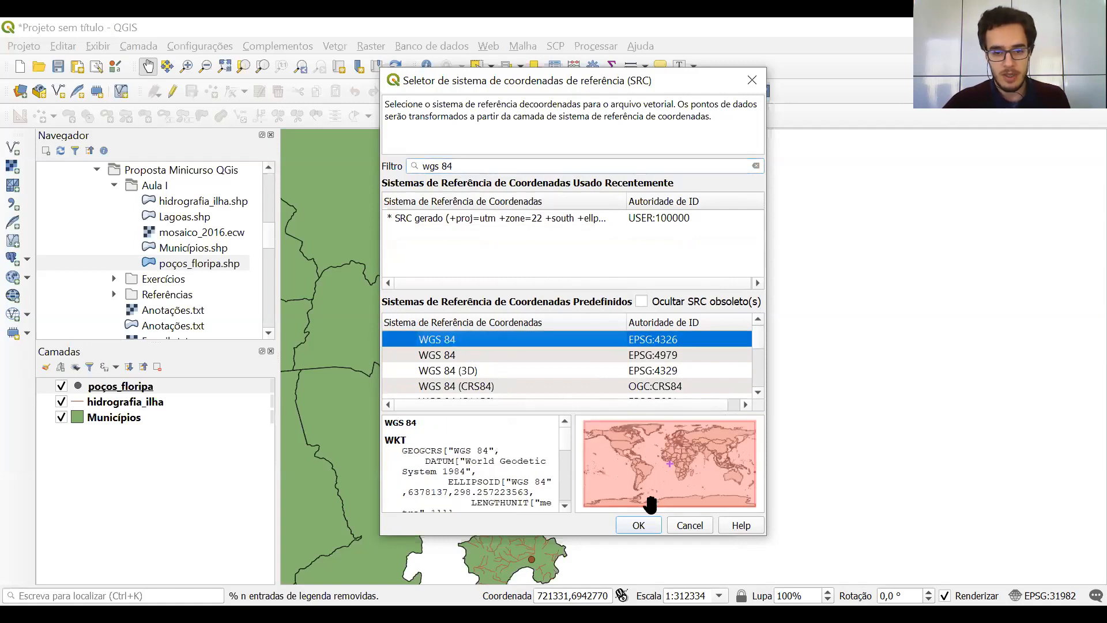
left_click(639, 525)
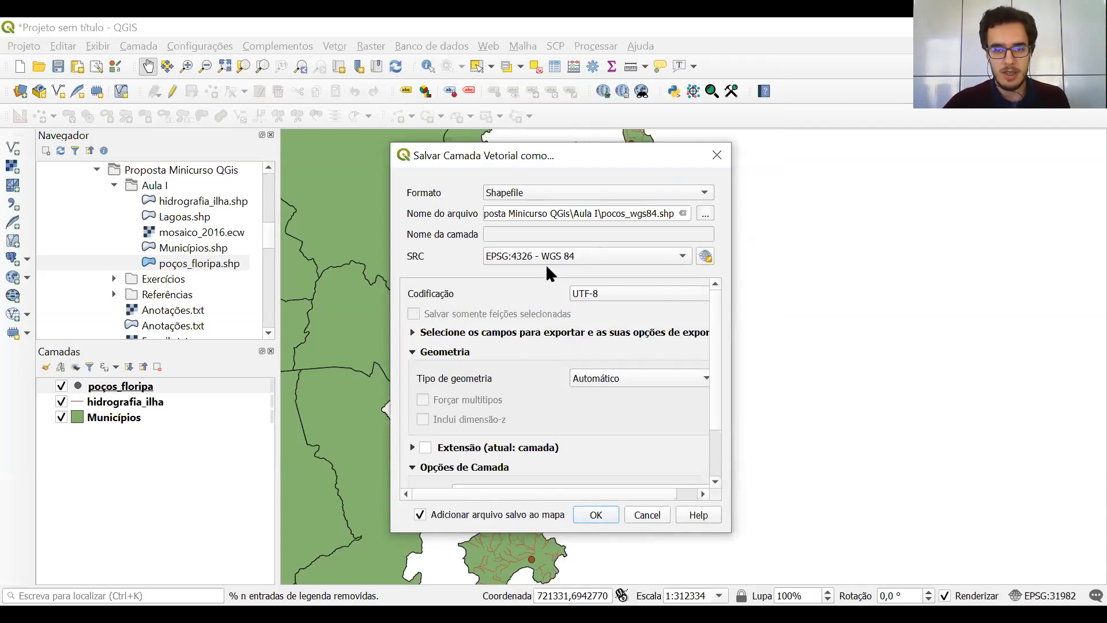
Step: Review the available export formats, keep Shapefile, and export the layer with the saved file added to the map
left_click(530, 192)
left_click(527, 195)
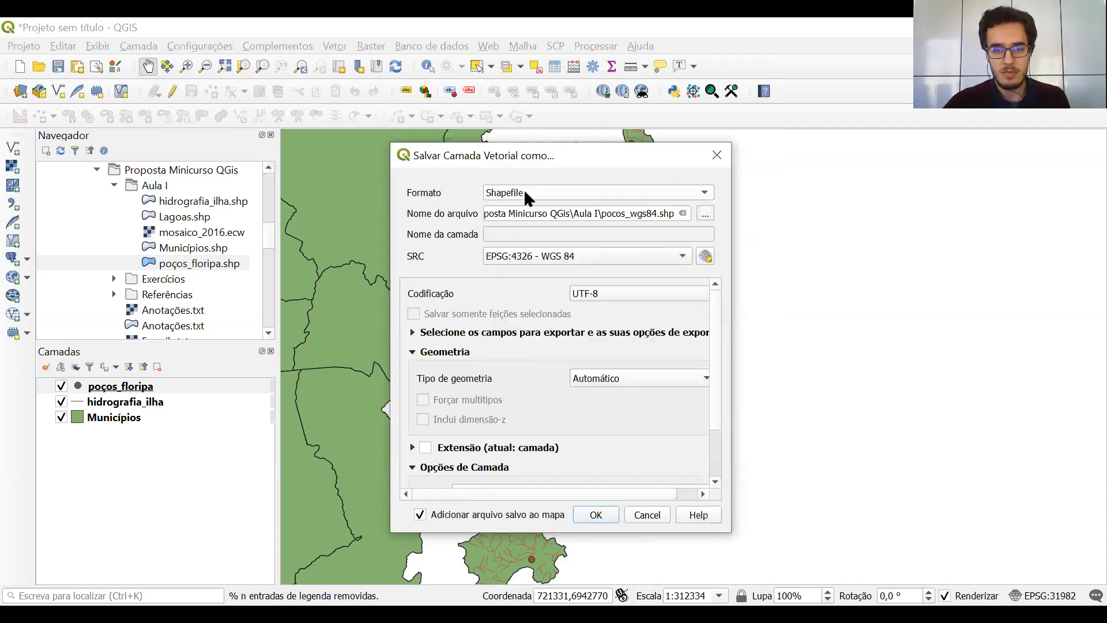
left_click(713, 196)
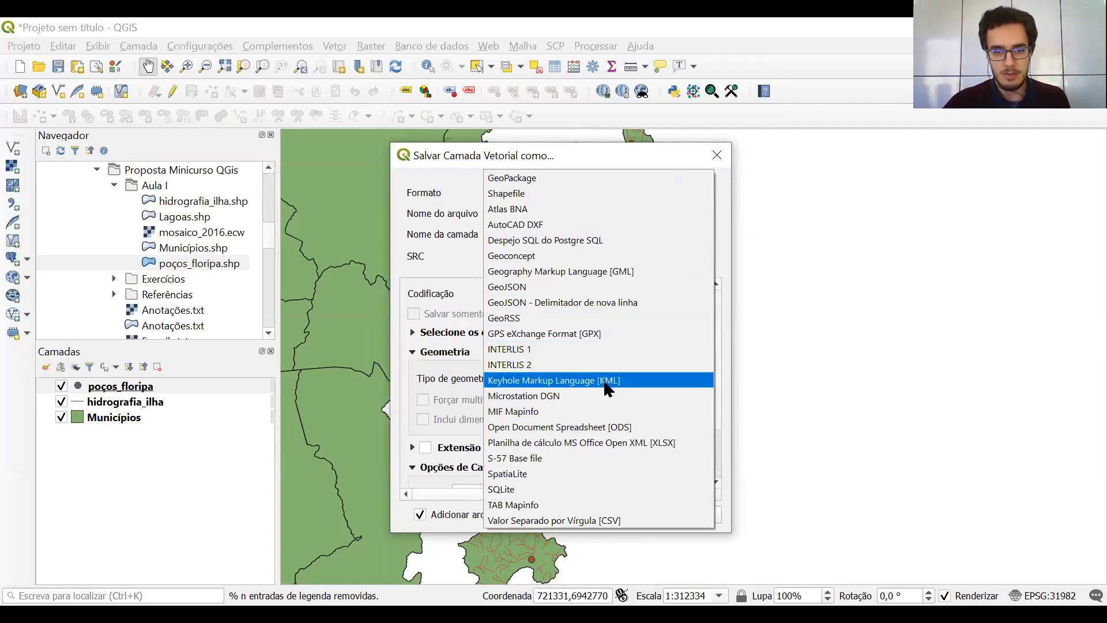
left_click(448, 274)
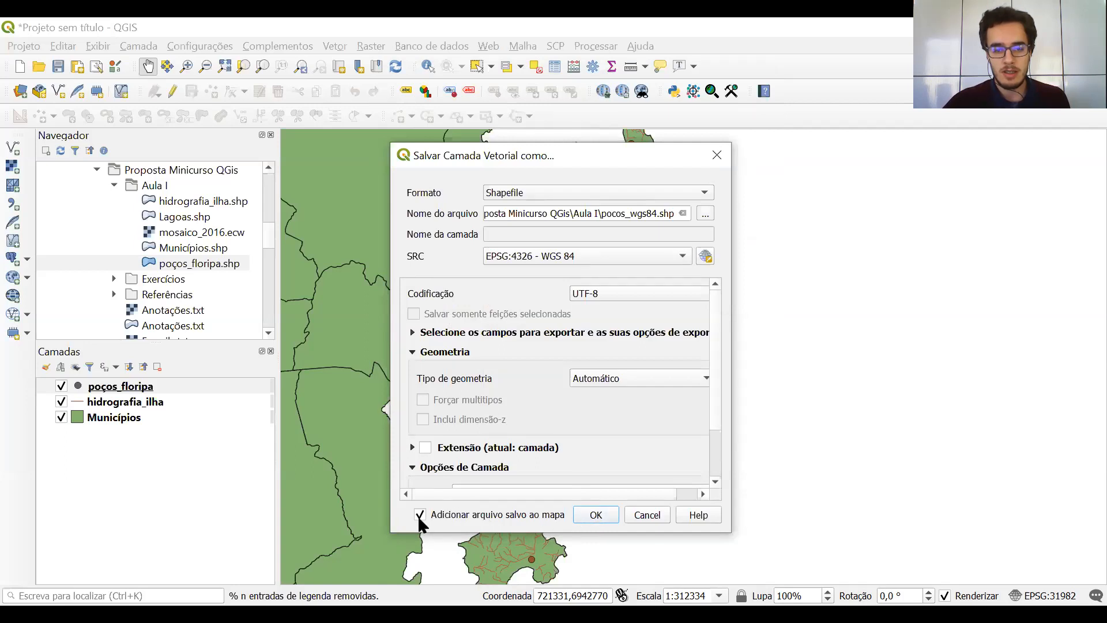
left_click(593, 514)
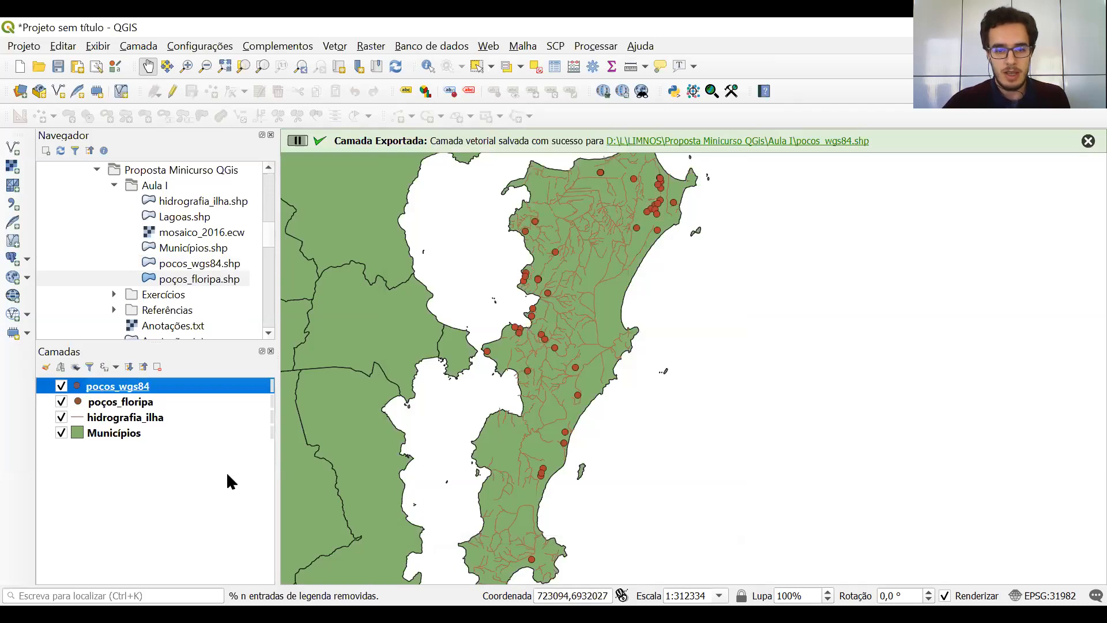
Step: Hide and show the pocos_wgs84 layer to compare its points with those of poços_floripa
left_click(61, 385)
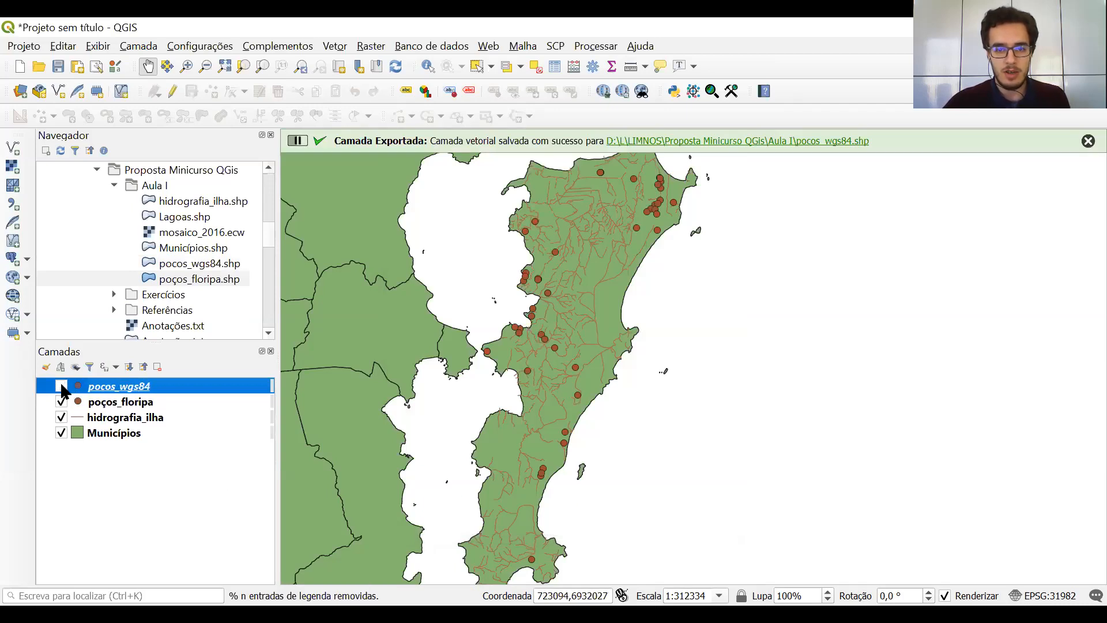
left_click(62, 386)
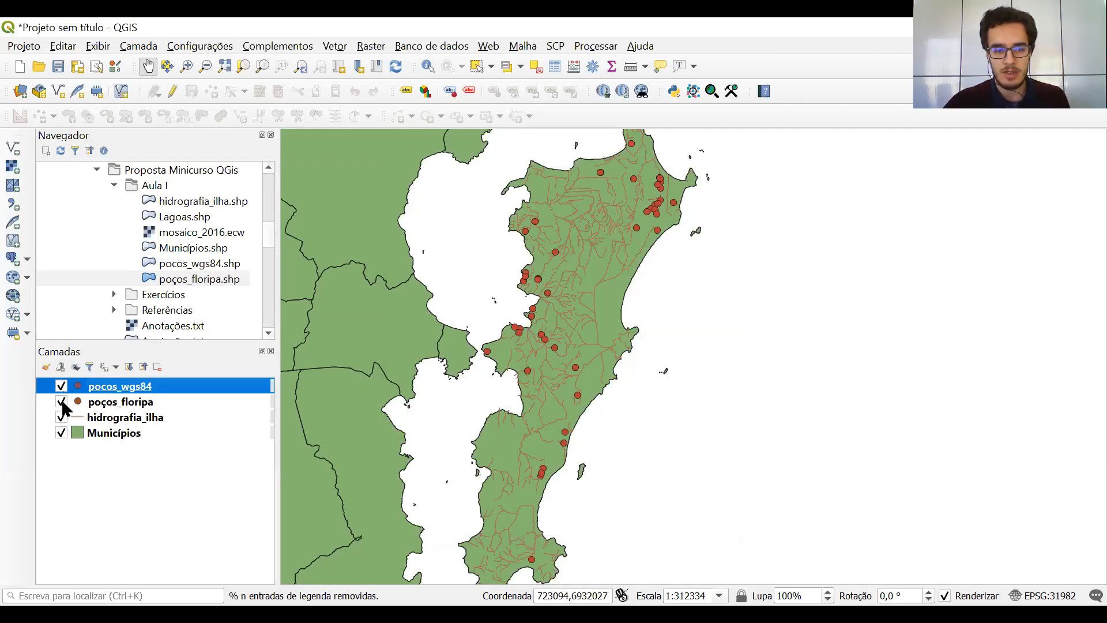
Step: Remove the poços_floripa layer from the project
left_click(134, 403)
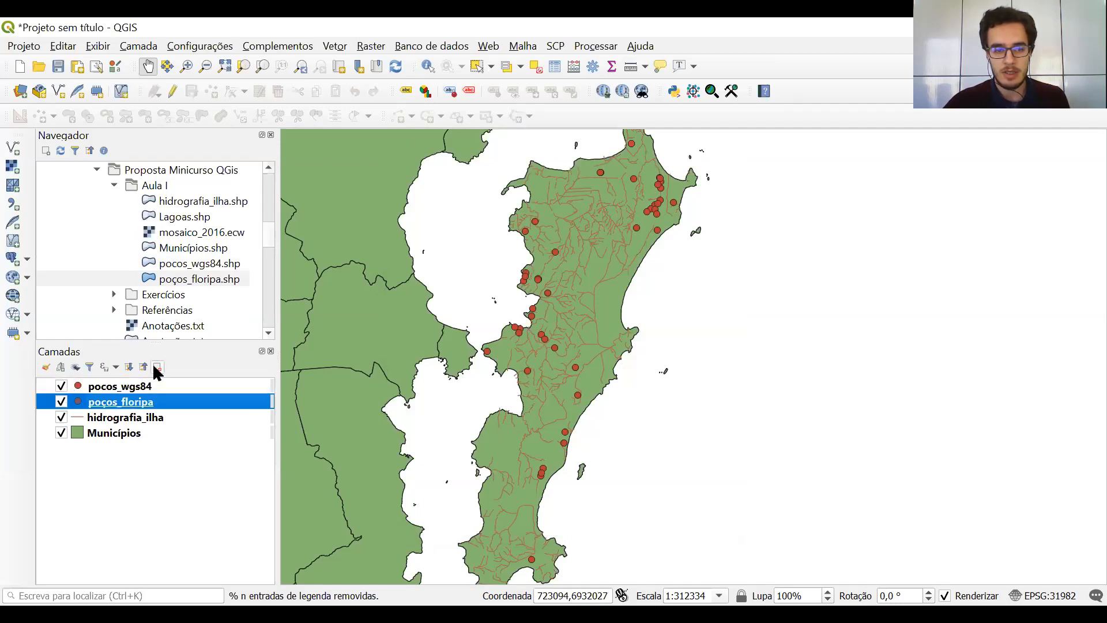
left_click(156, 369)
left_click(578, 344)
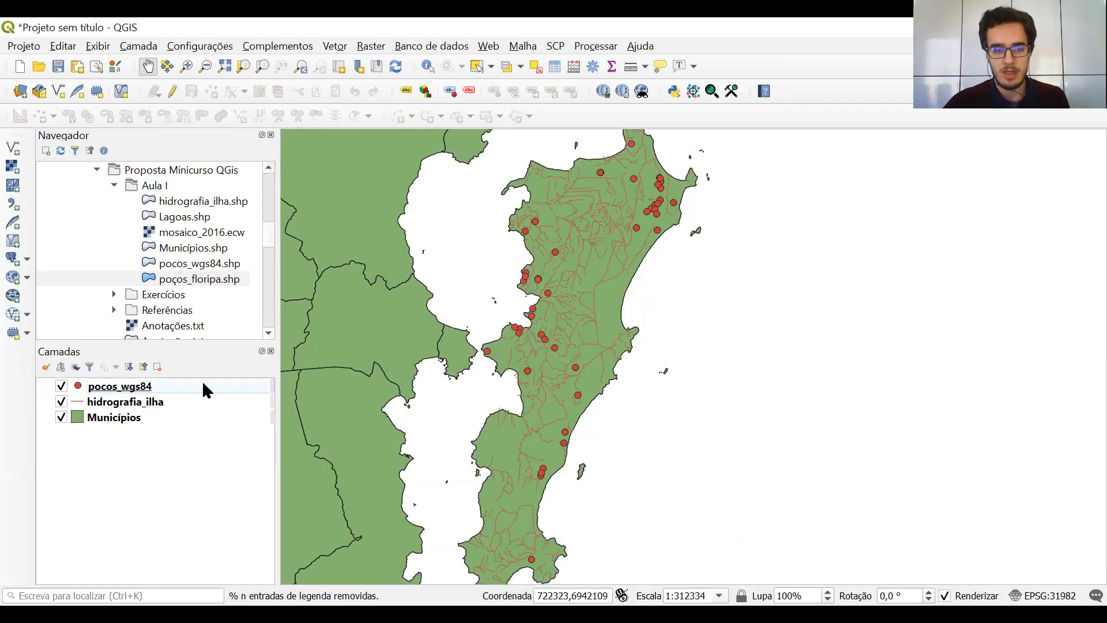
Step: Check the source coordinate reference system of the pocos_wgs84 layer in its properties
right_click(105, 387)
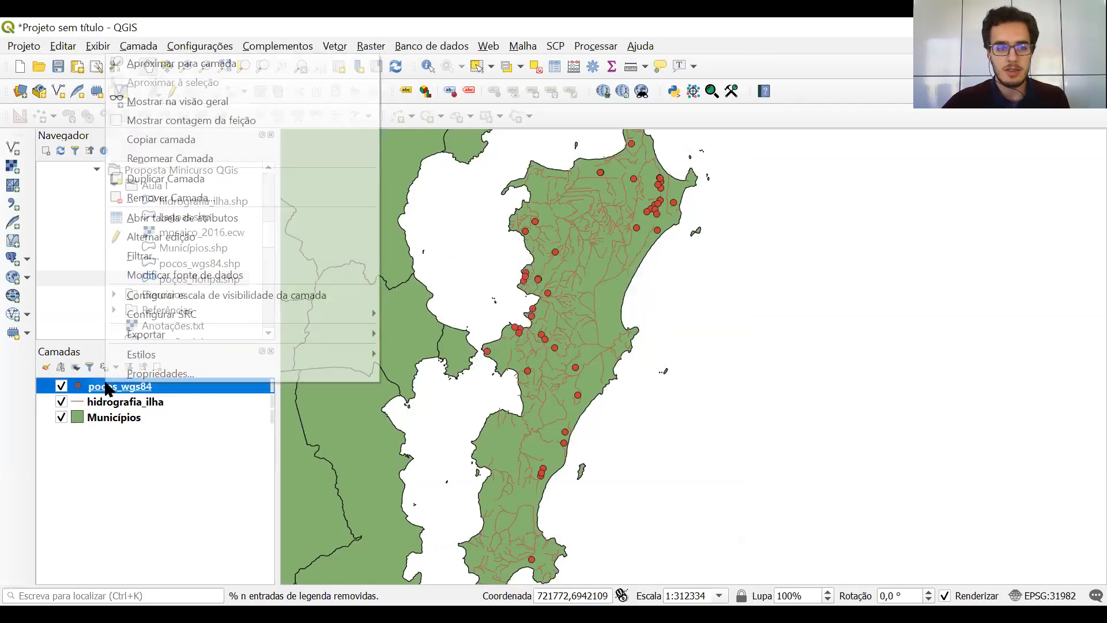
left_click(132, 374)
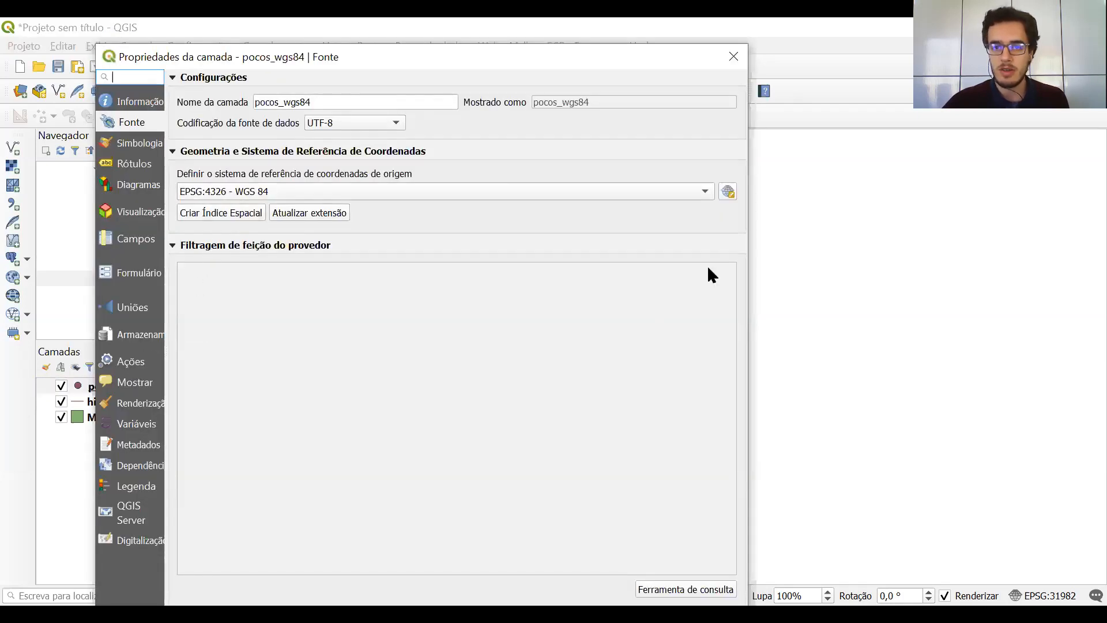
left_click_drag(480, 58, 472, 137)
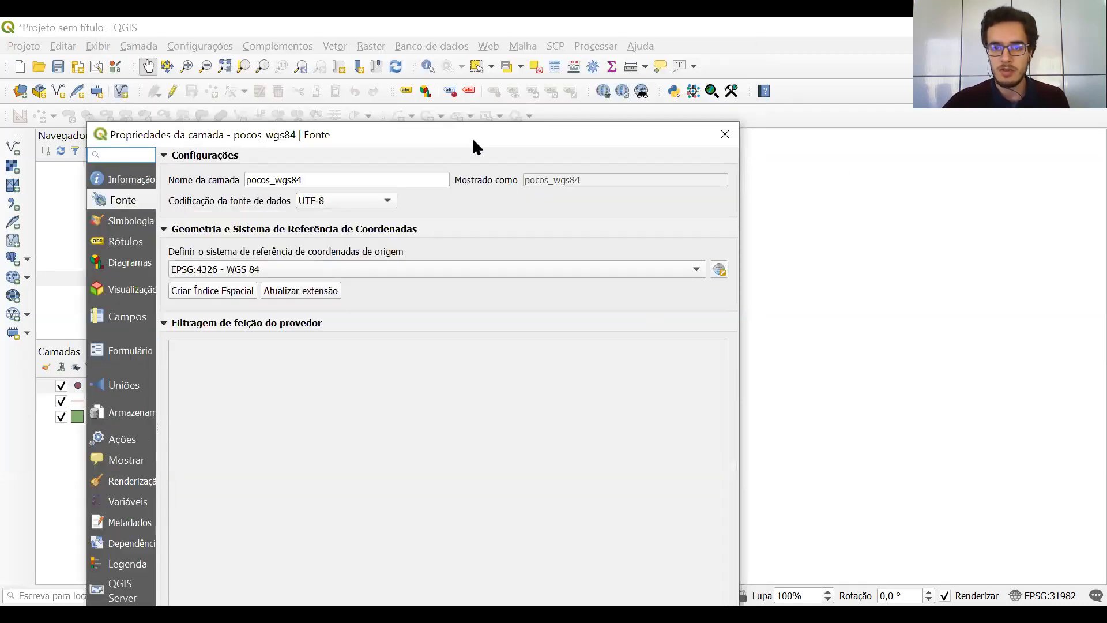
left_click(725, 135)
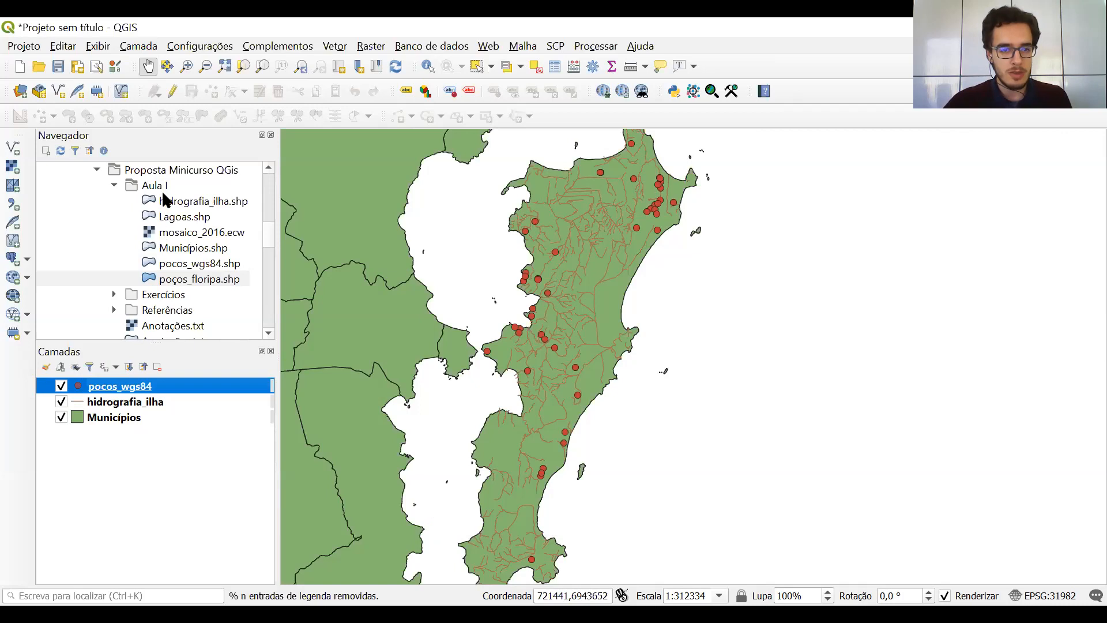
Step: Select the hidrografia_ilha, Lagoas, poços_floripa and pocos_wgs84 shapefiles one after another in the browser's Aula I folder
left_click(208, 202)
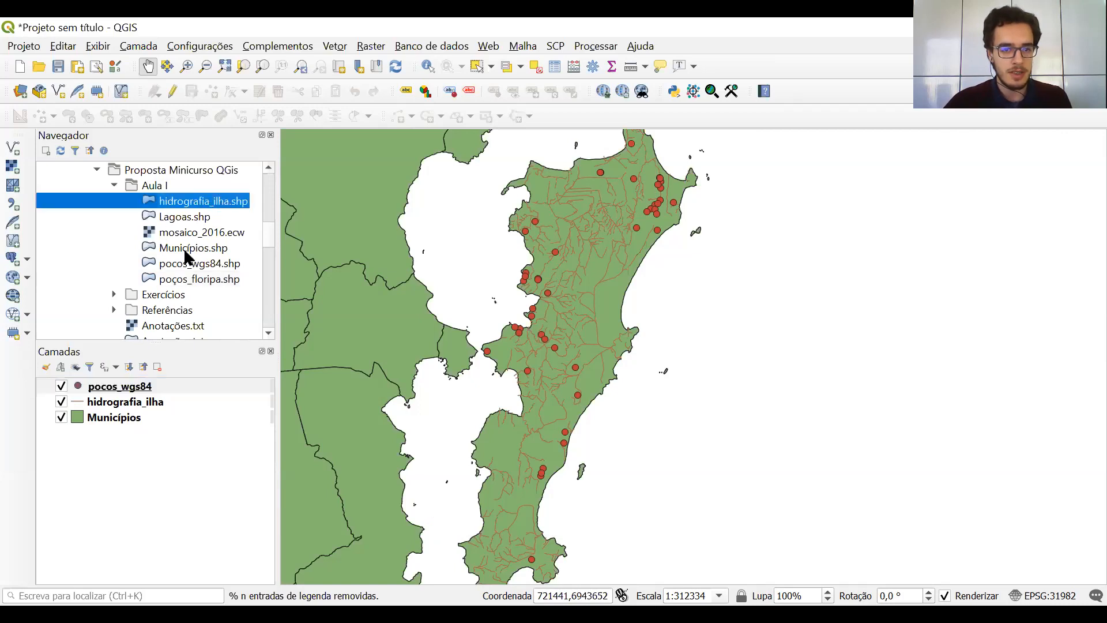
left_click(187, 220)
left_click(184, 282)
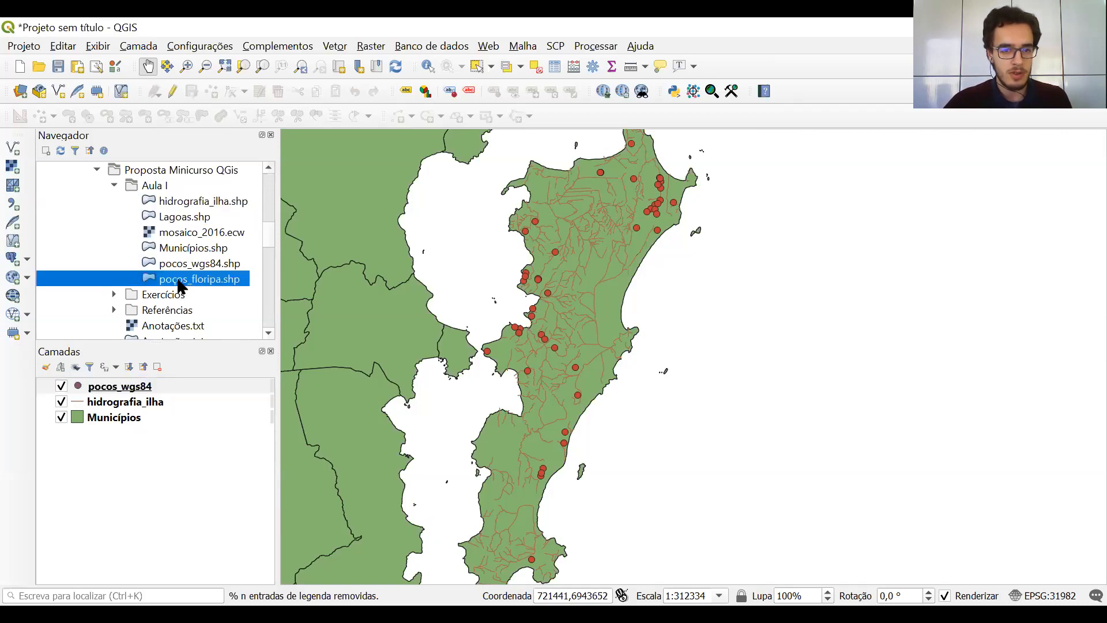
left_click(183, 266)
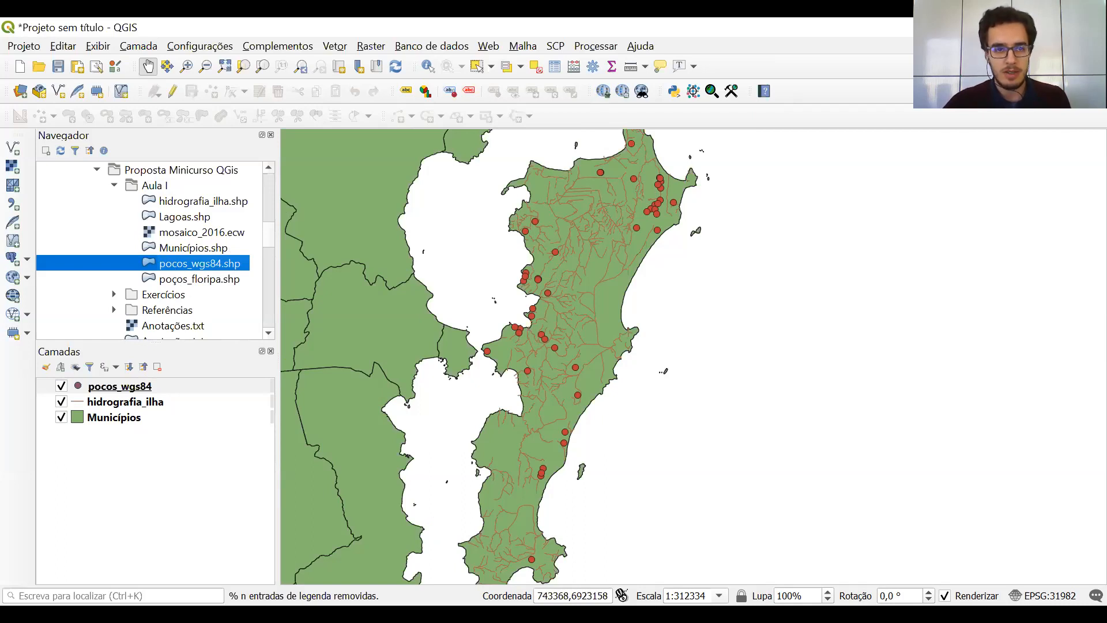
Step: Switch to File Explorer and examine the component files of each shapefile in the Aula I folder, including the pocos_wgs84 set
key("alt+Tab")
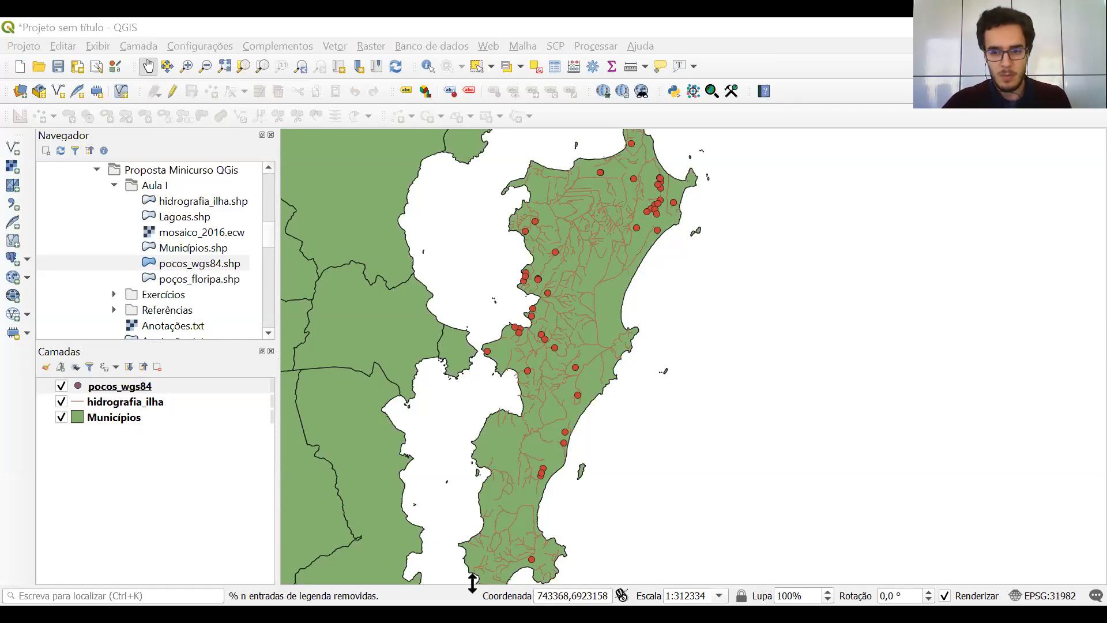
key("alt+Tab")
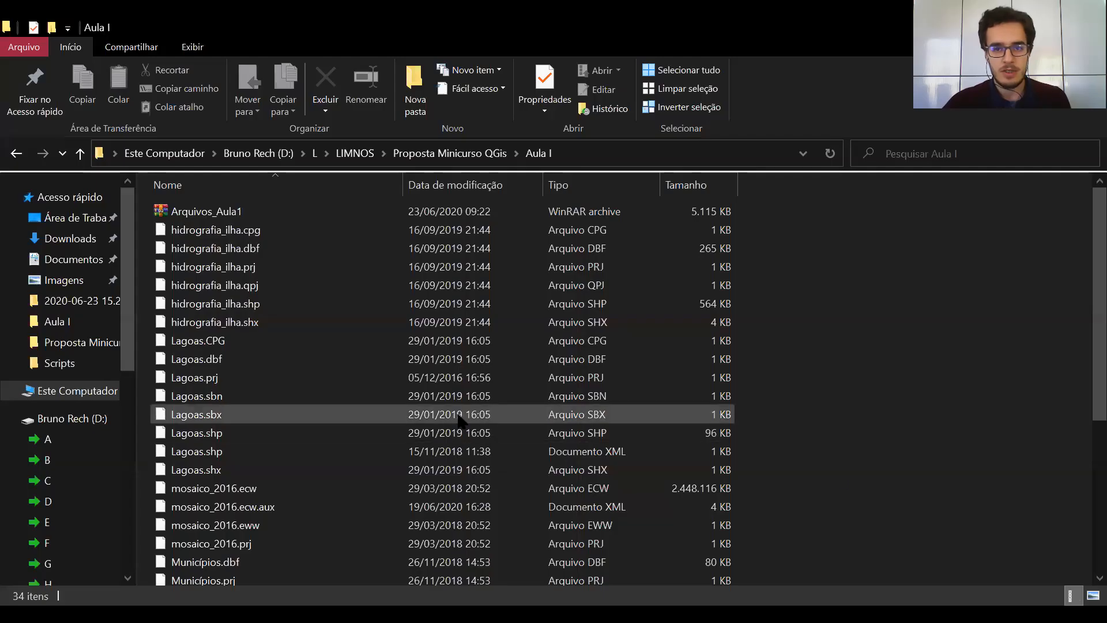
scroll(387, 400, "down", 1)
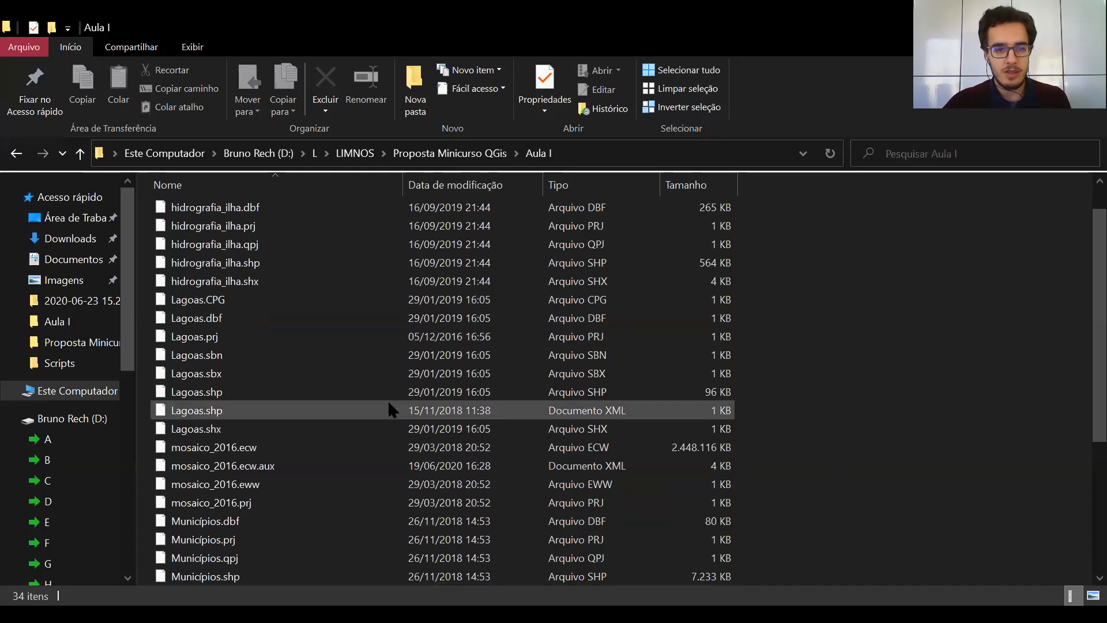
scroll(387, 400, "up", 1)
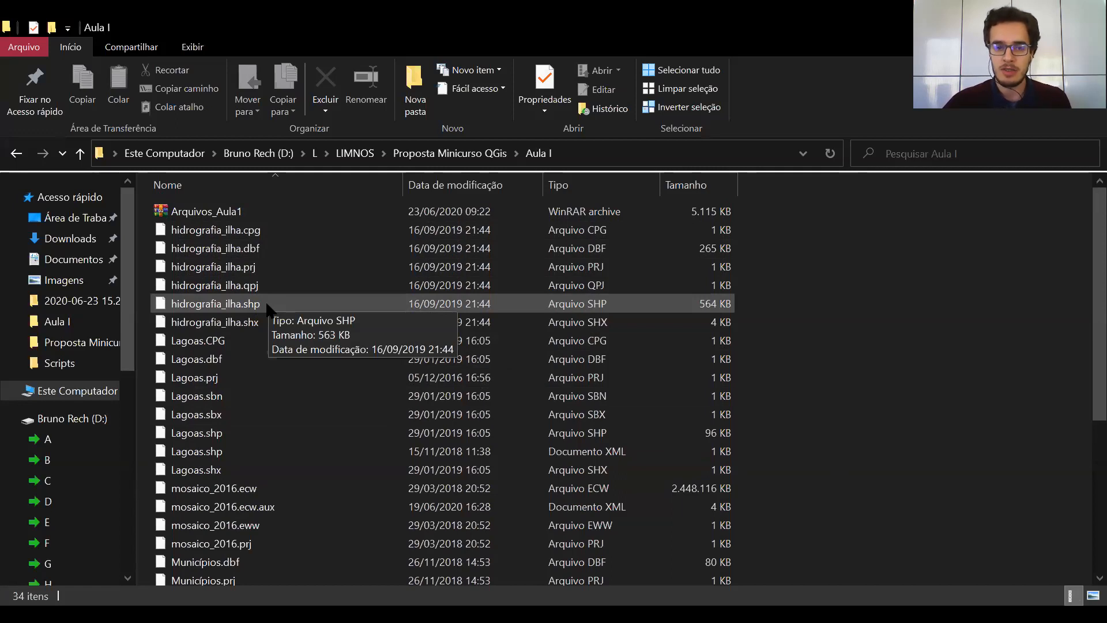
scroll(283, 346, "down", 1)
scroll(291, 378, "down", 4)
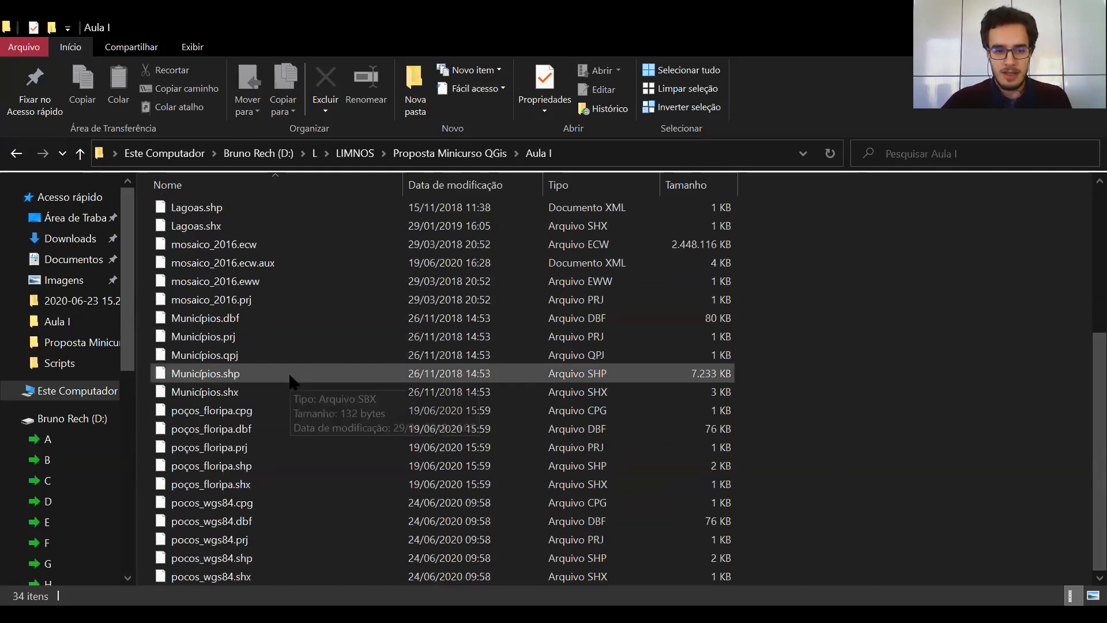
scroll(365, 423, "up", 5)
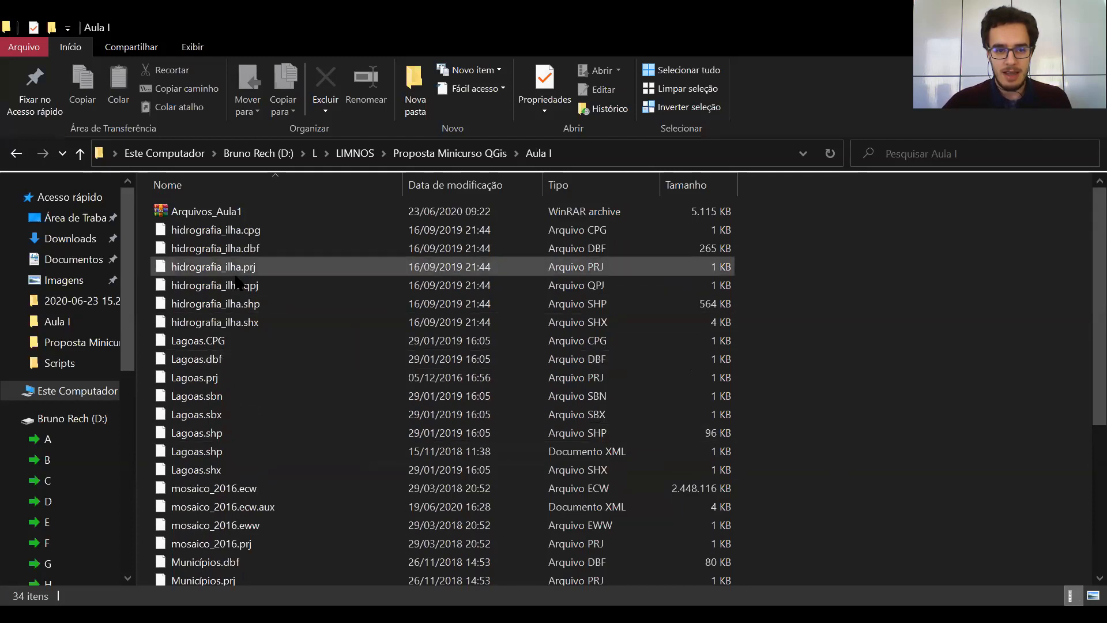
scroll(246, 464, "down", 5)
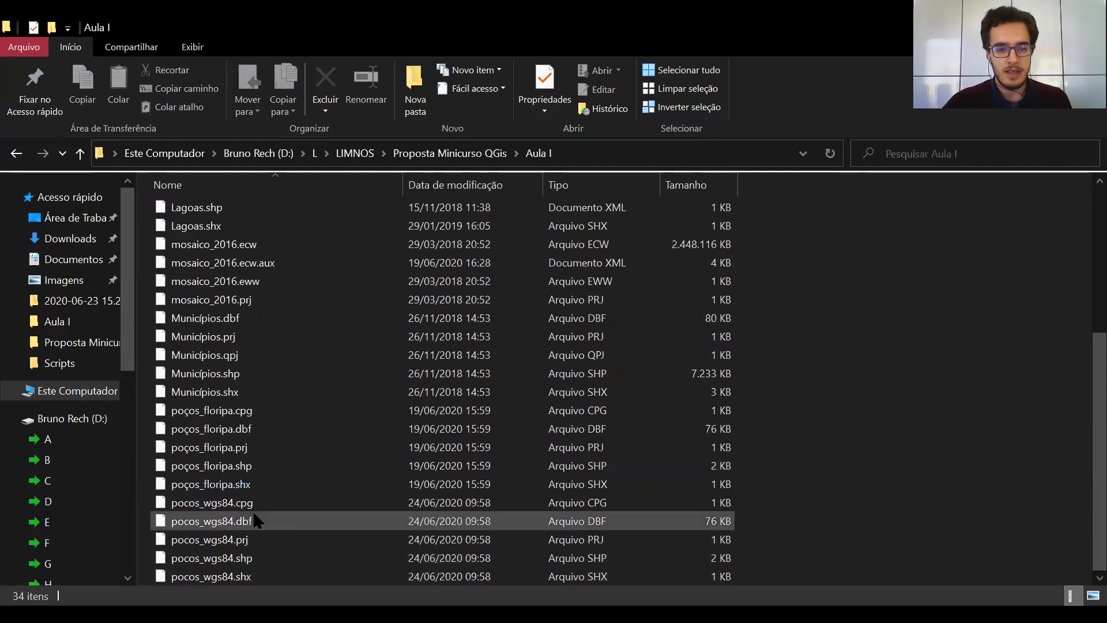
scroll(252, 531, "up", 5)
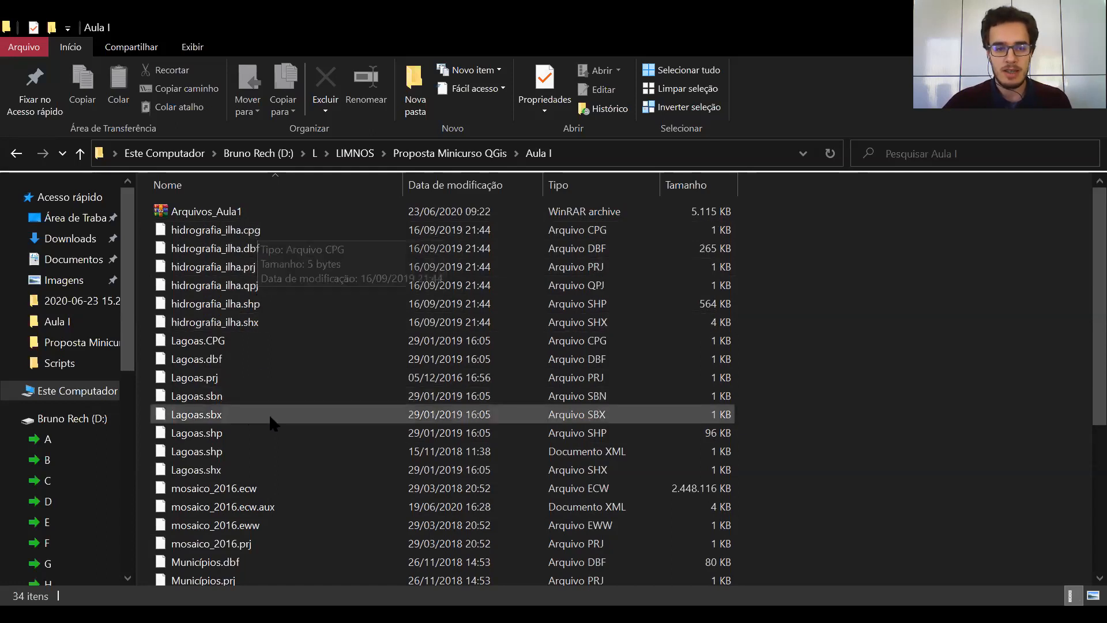
scroll(271, 422, "down", 4)
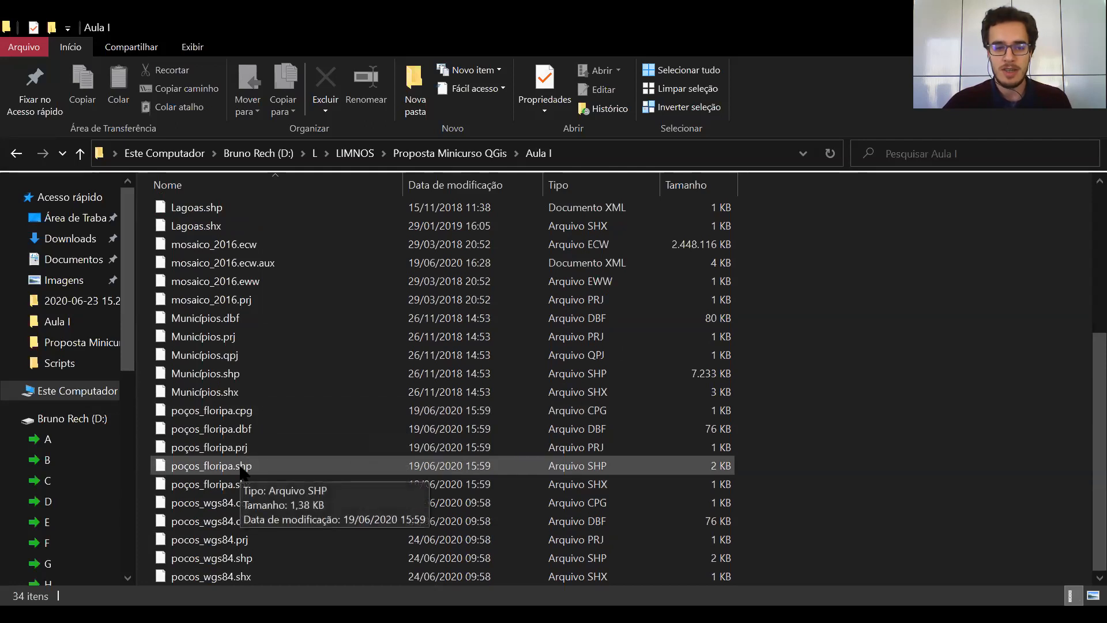
scroll(233, 447, "up", 4)
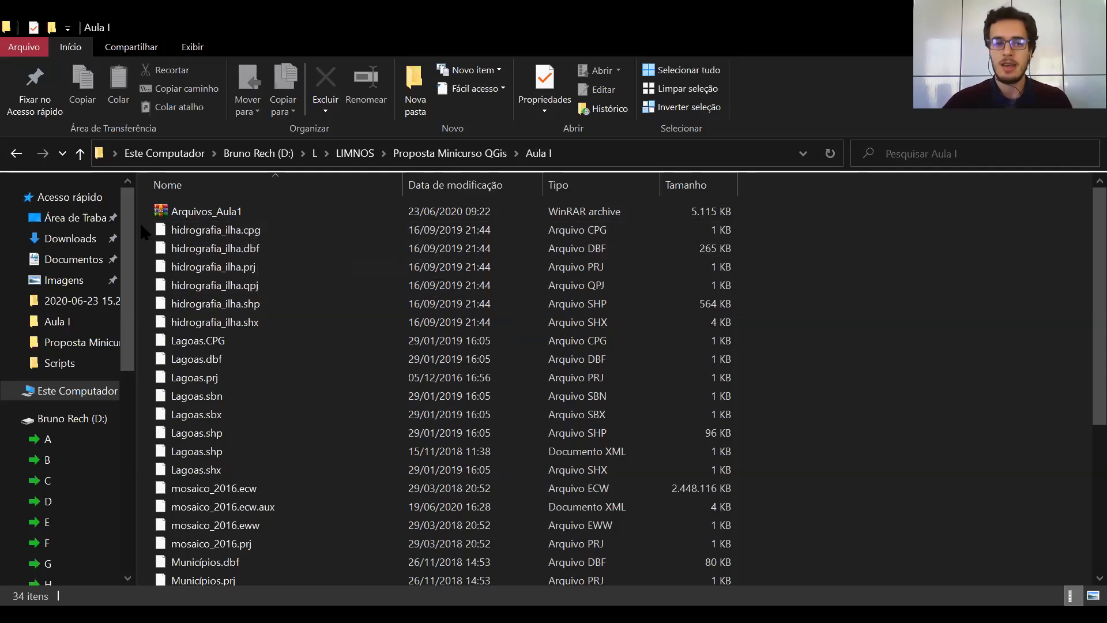
scroll(148, 332, "down", 5)
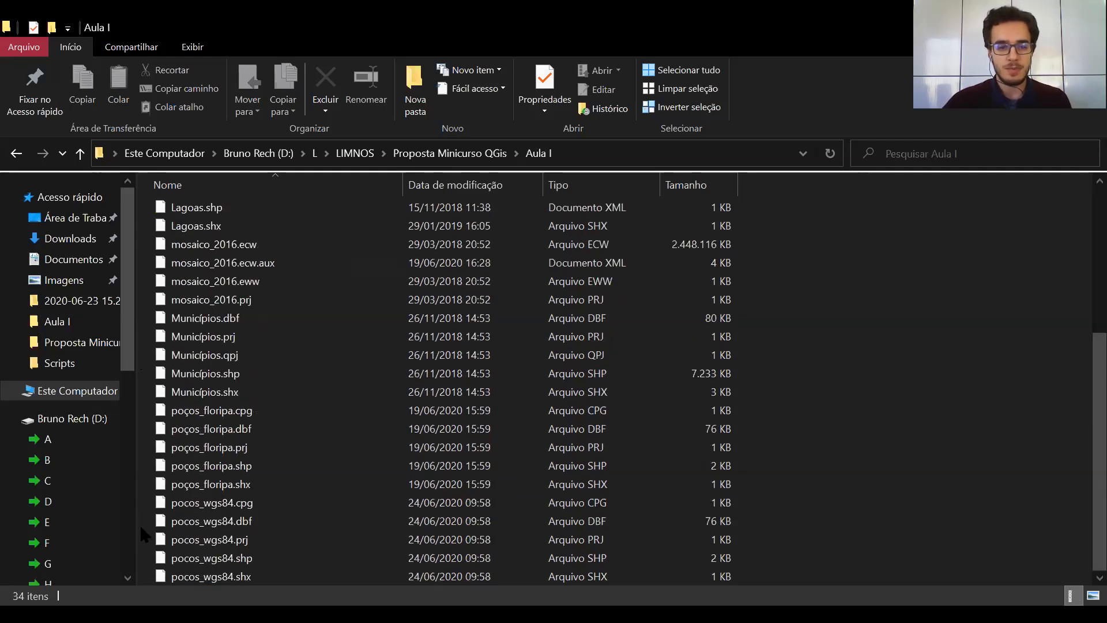
left_click_drag(149, 500, 259, 554)
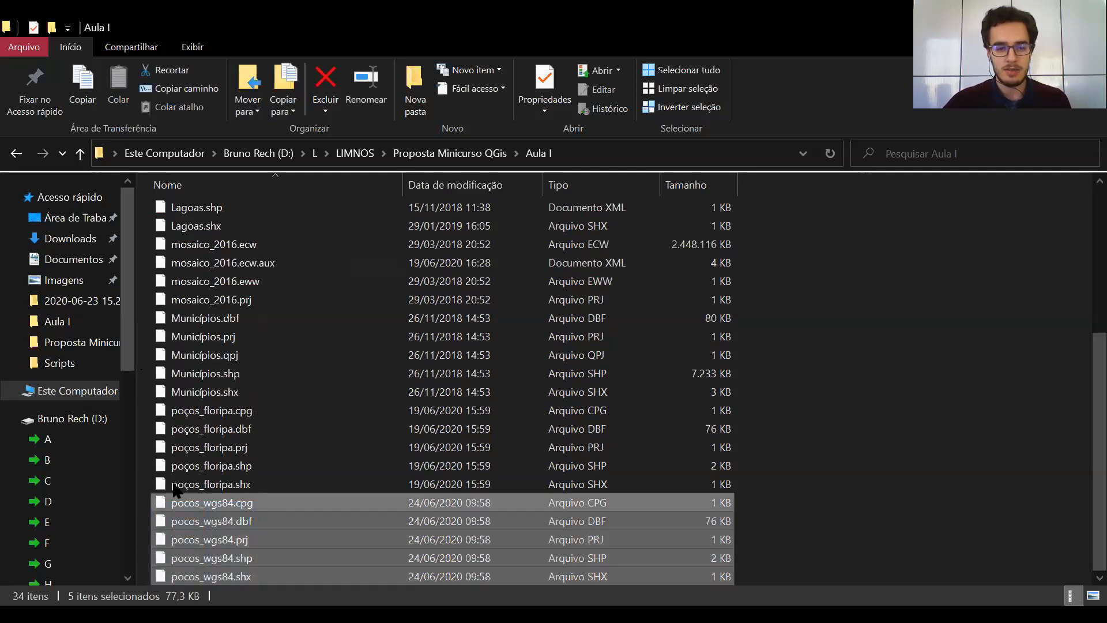
left_click(150, 435)
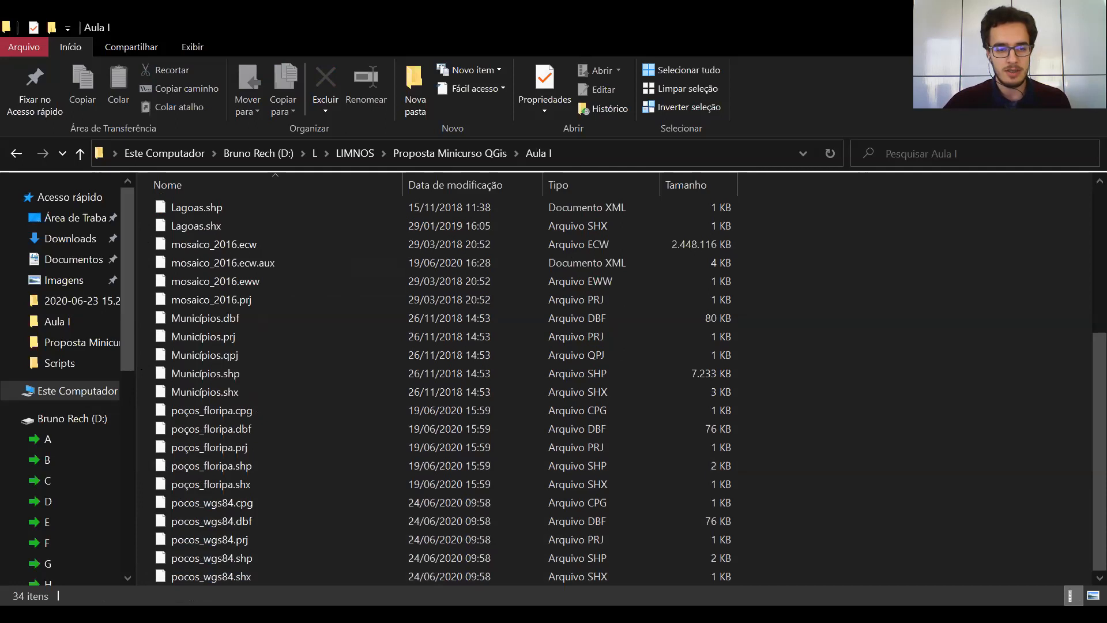
Step: Return to QGIS and view the Municípios layer at a wider extent, covering the mainland west of the island
key("alt+Tab")
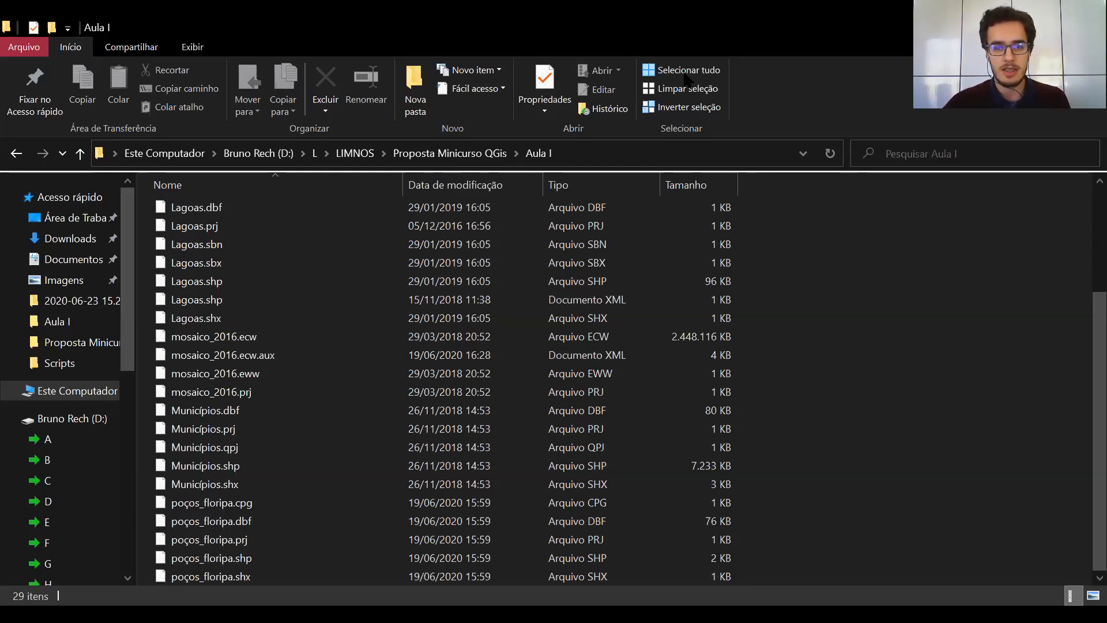
key("alt+Tab")
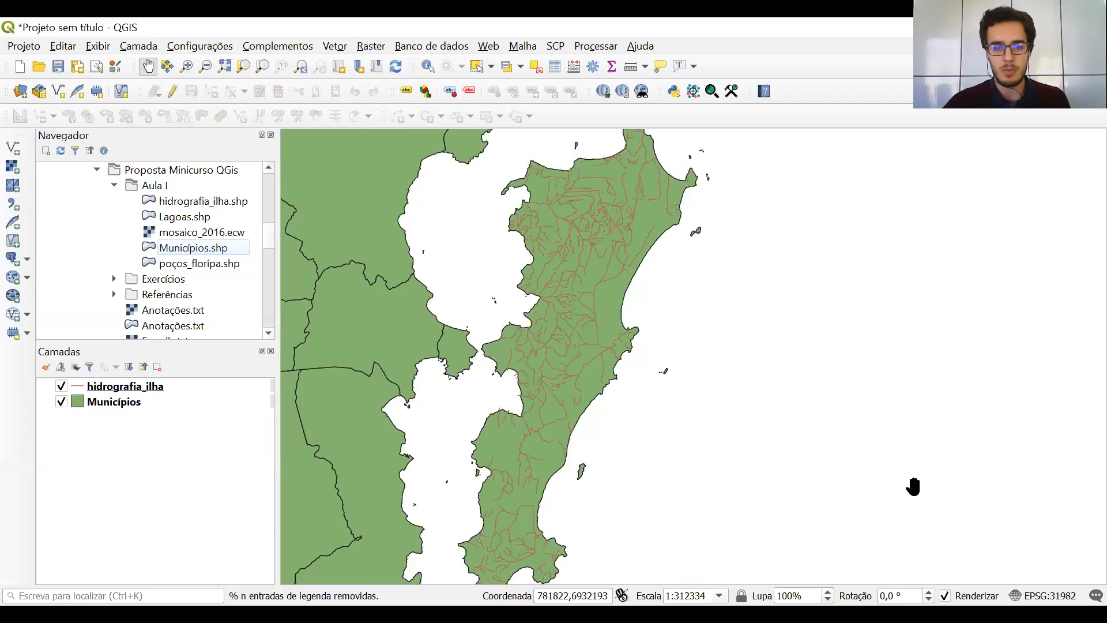
scroll(362, 328, "down", 1)
scroll(362, 328, "down", 1)
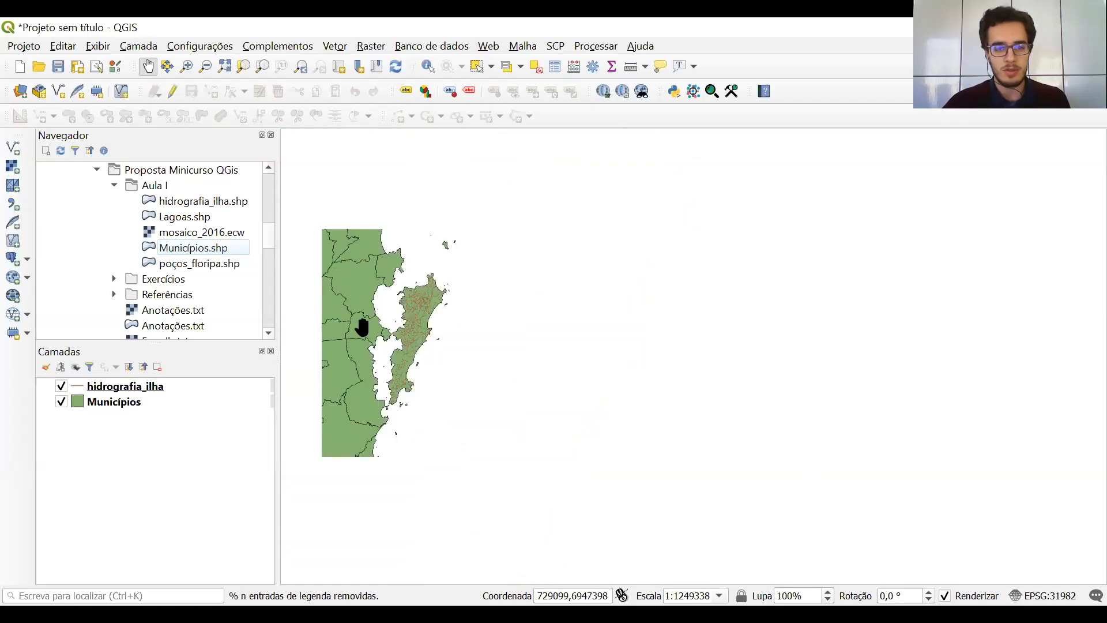
left_click_drag(365, 326, 695, 346)
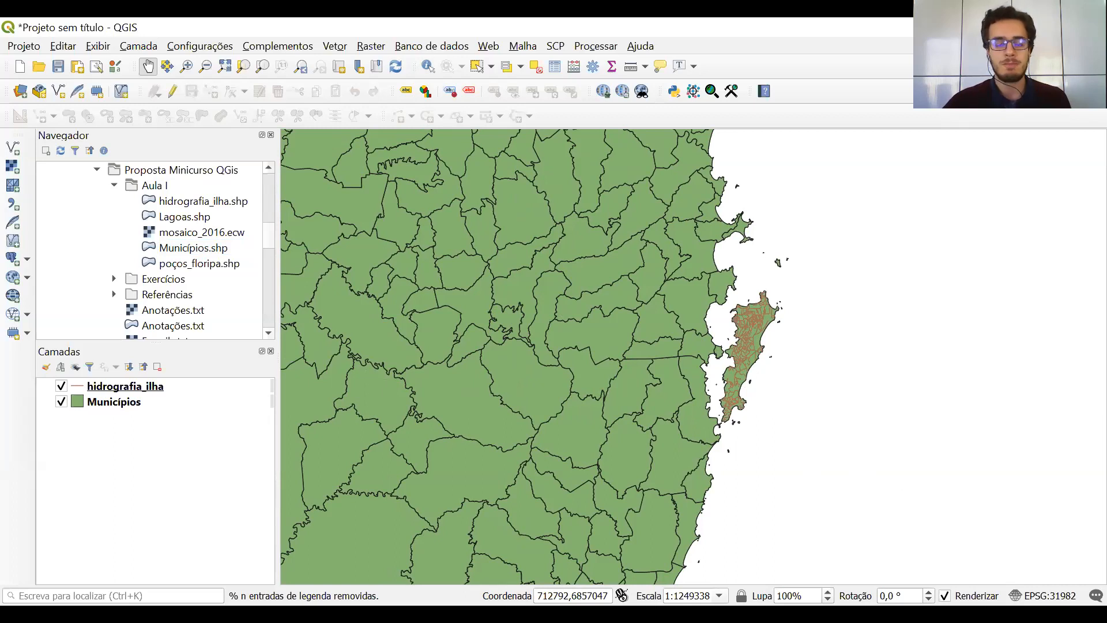
key("alt+Tab")
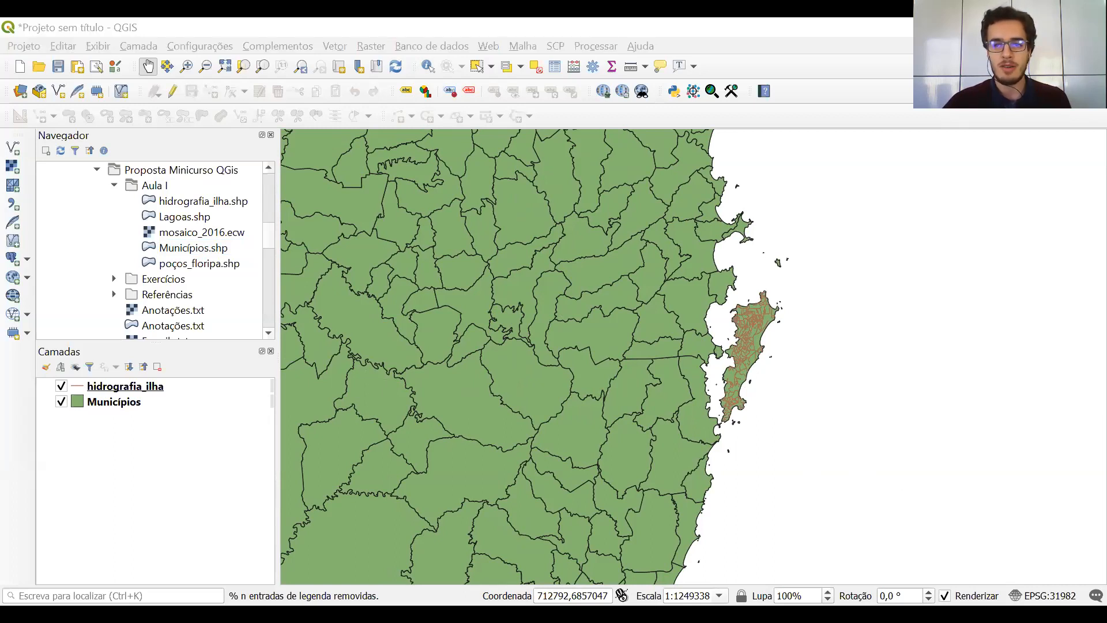